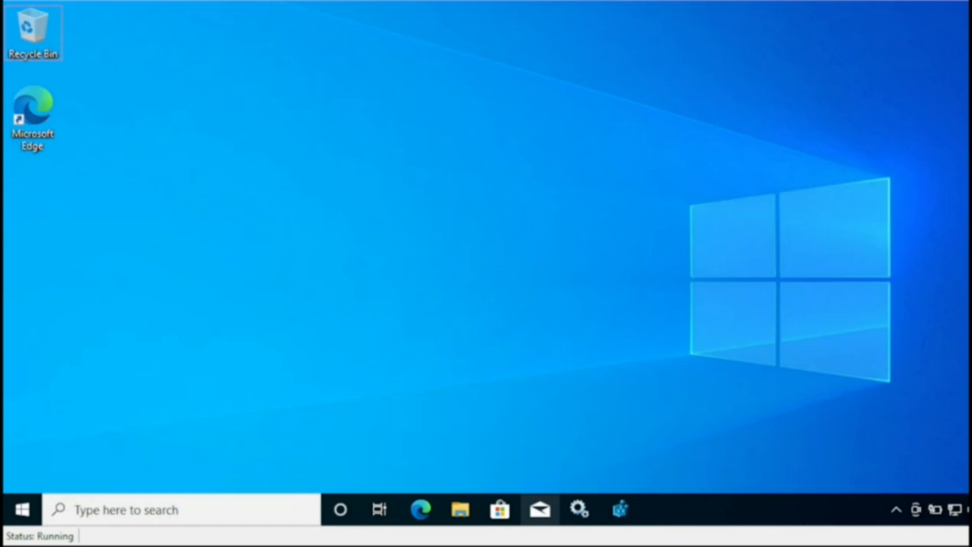
Open the Diagnostics & feedback page in the Windows privacy settings to check the diagnostic data option.
key(super+a)
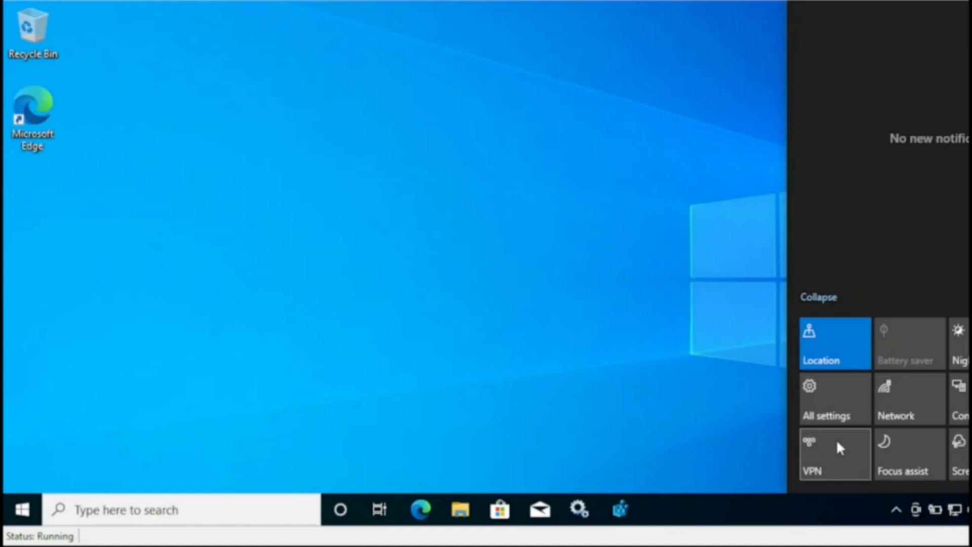
click(832, 408)
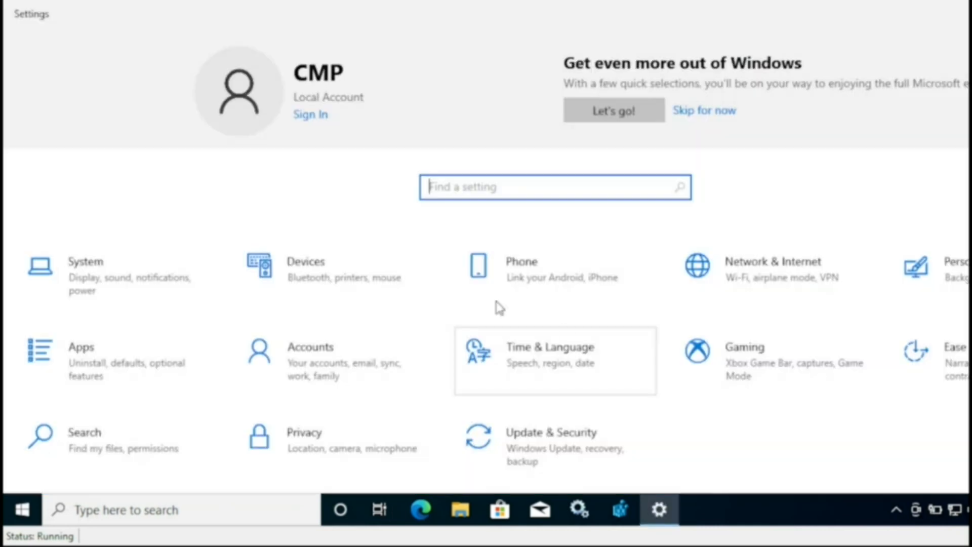
click(313, 449)
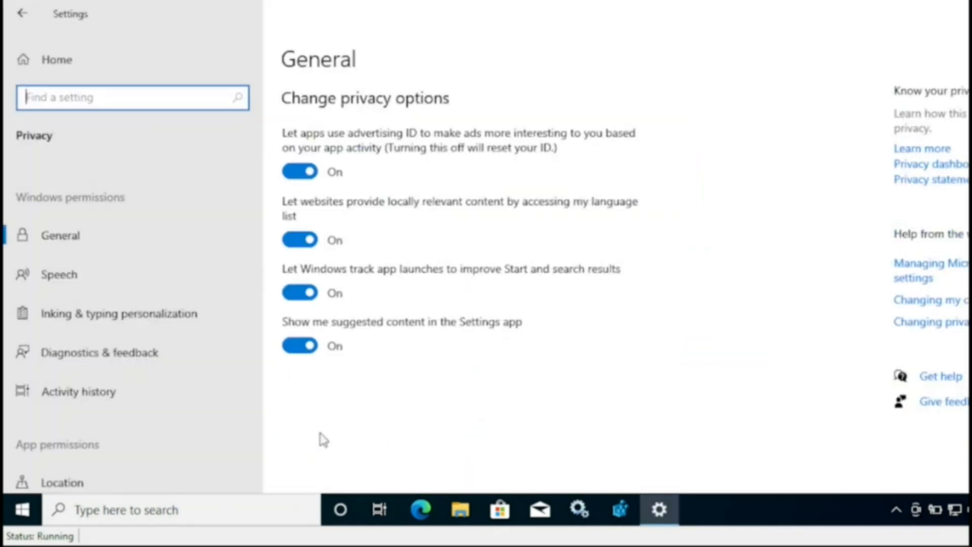
click(112, 360)
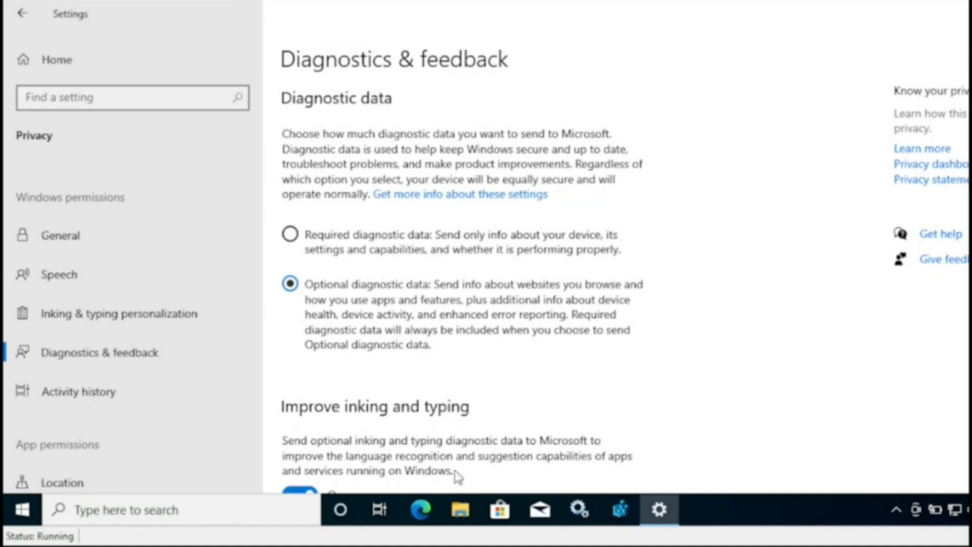
Switch to Microsoft Edge and open the device Configuration profiles page in the Microsoft Endpoint Manager admin center.
click(421, 513)
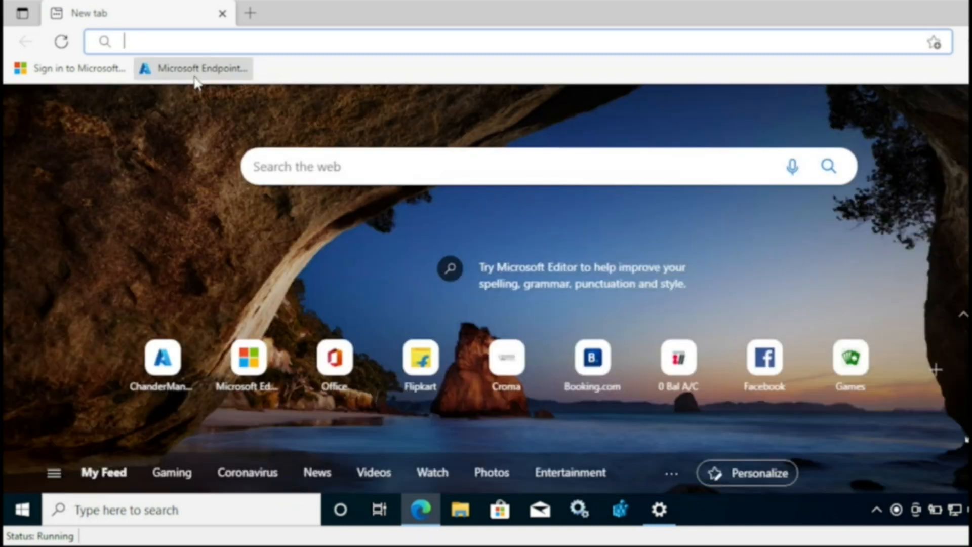
click(195, 68)
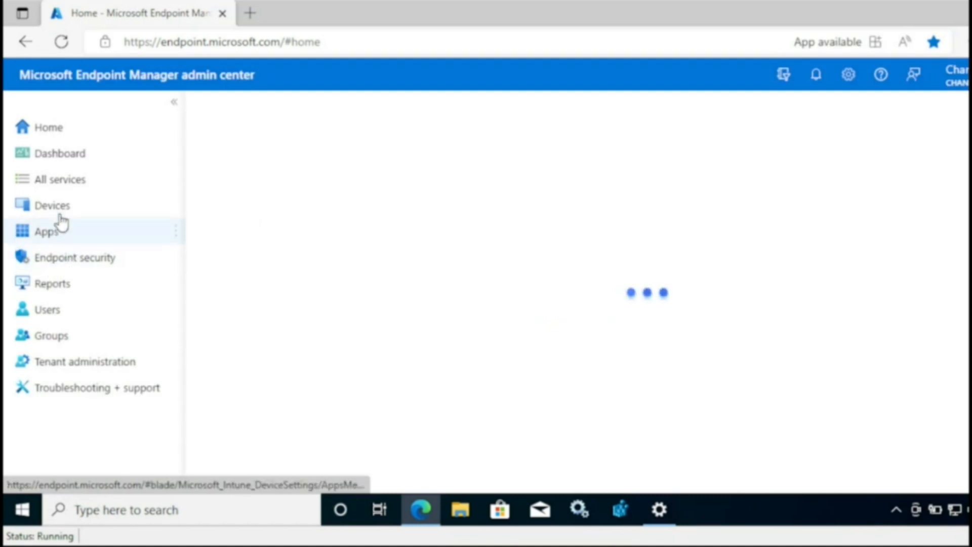
click(60, 209)
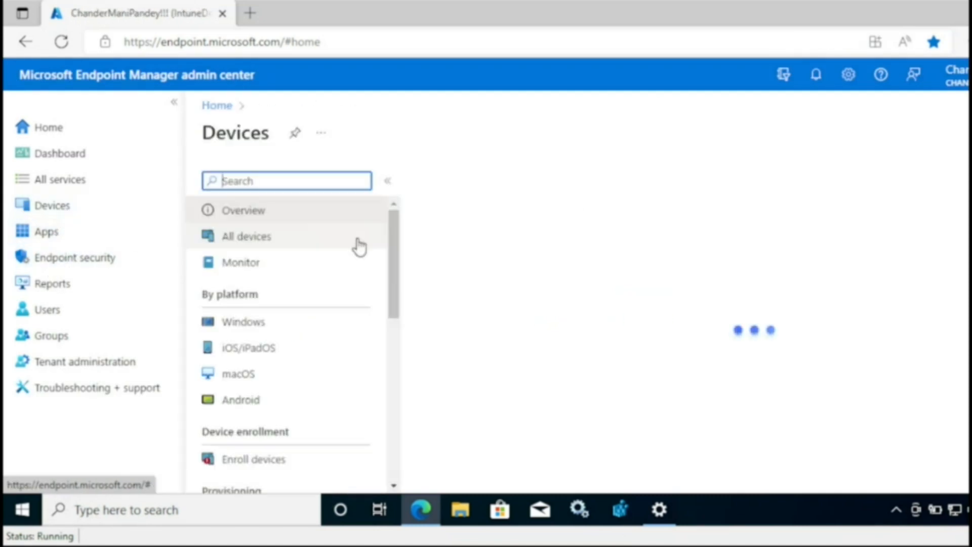
drag(399, 322, 395, 391)
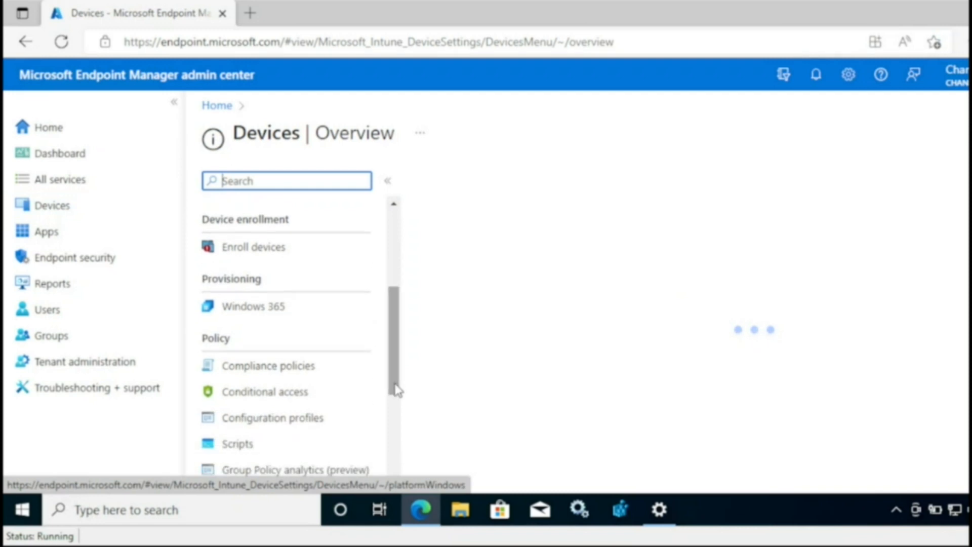
click(296, 433)
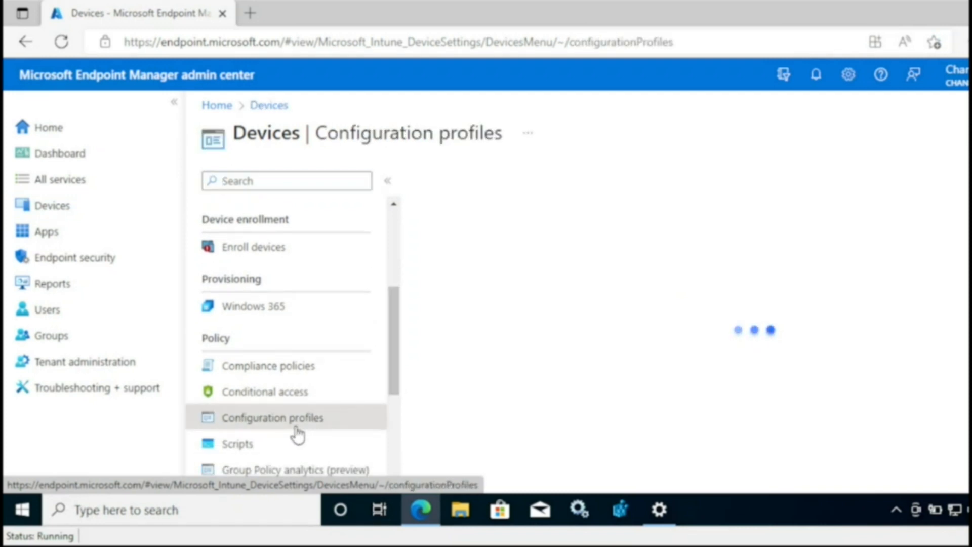
Start a Windows 10 and later profile from the Device restrictions template and name it "Dignostic Data".
click(487, 231)
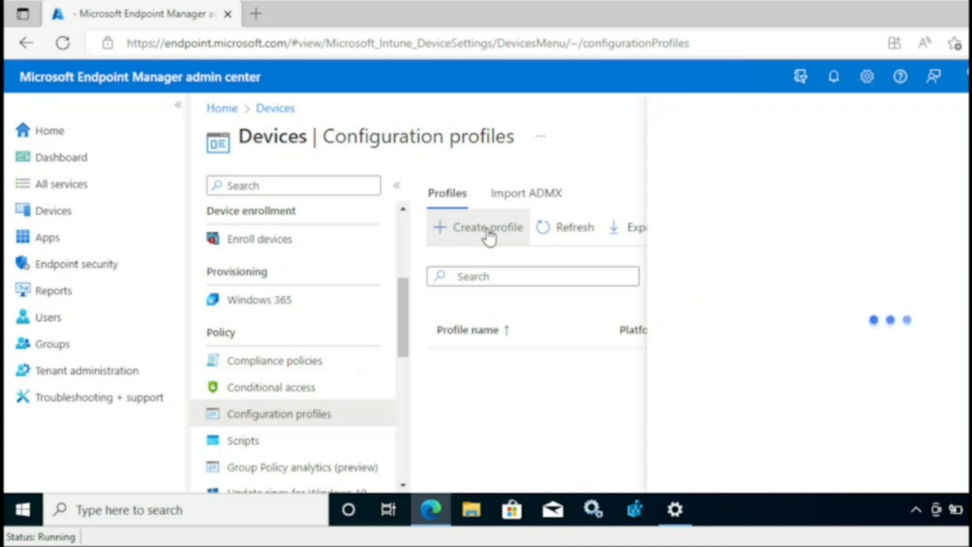
click(750, 194)
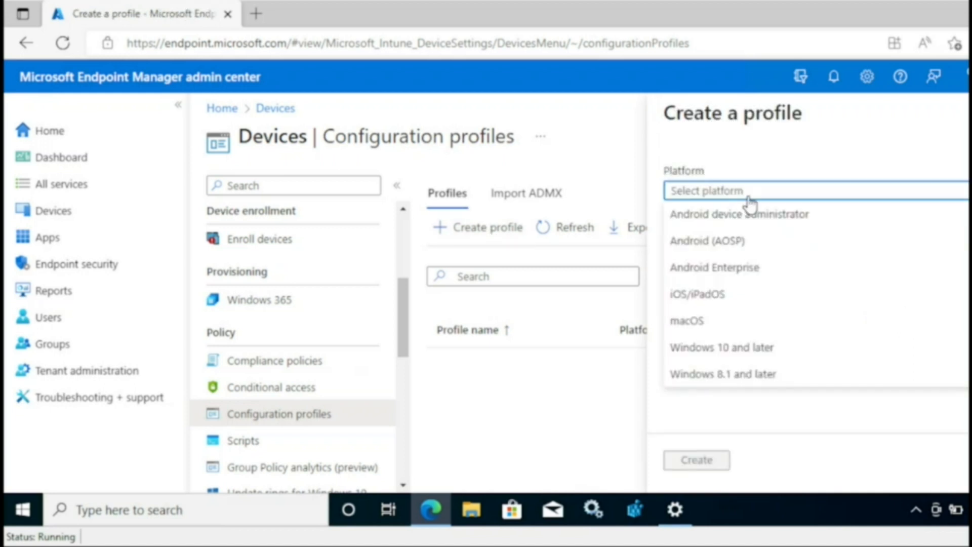
click(722, 347)
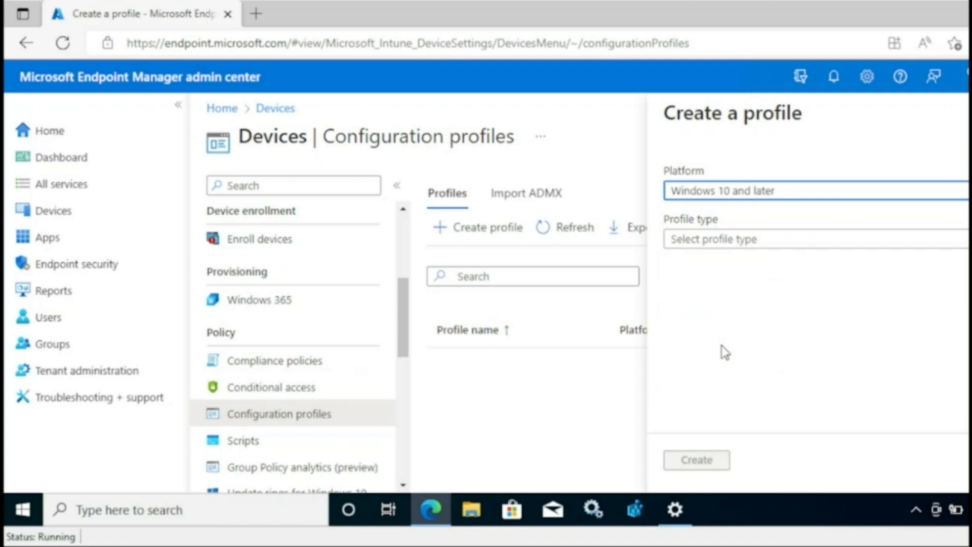
click(735, 245)
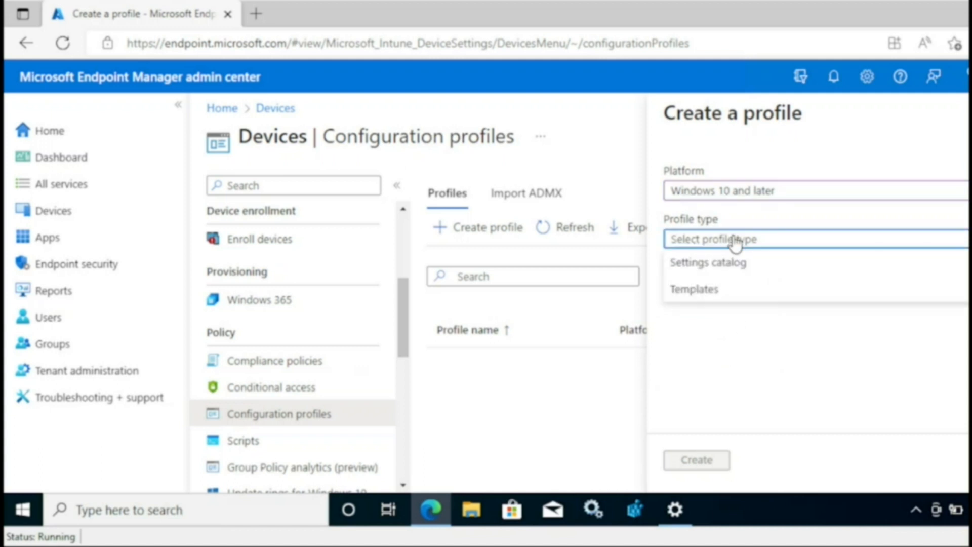
click(714, 289)
scroll(815, 290, down, 5)
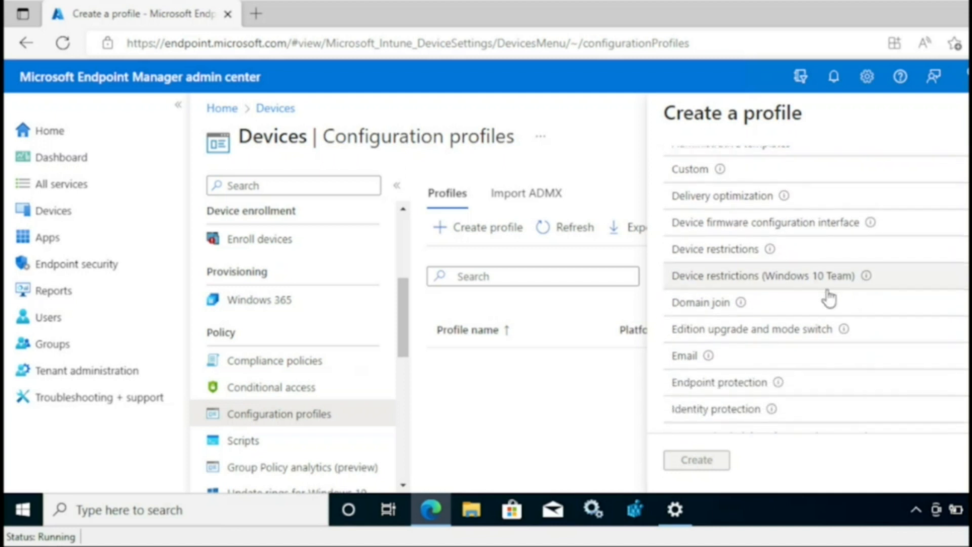
click(734, 256)
click(708, 460)
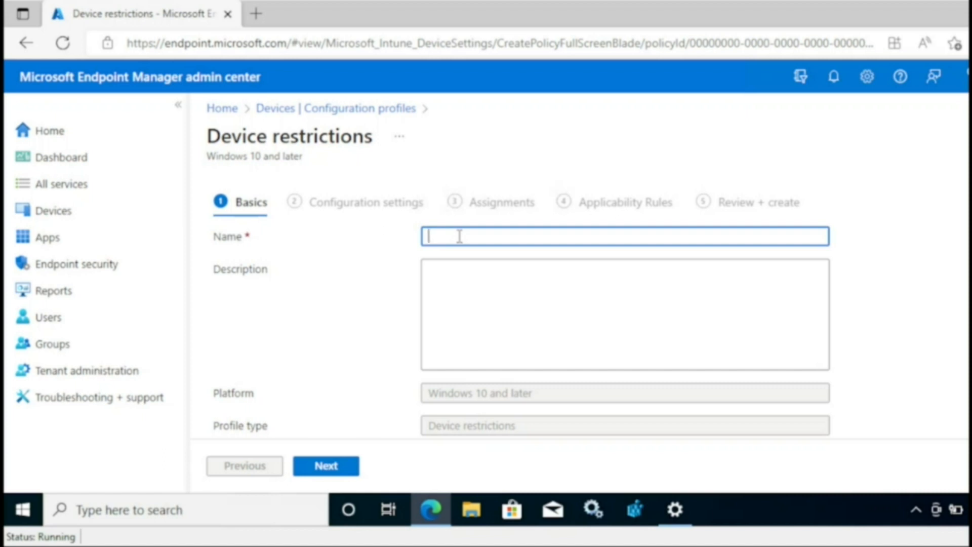
text(Dignostic Data)
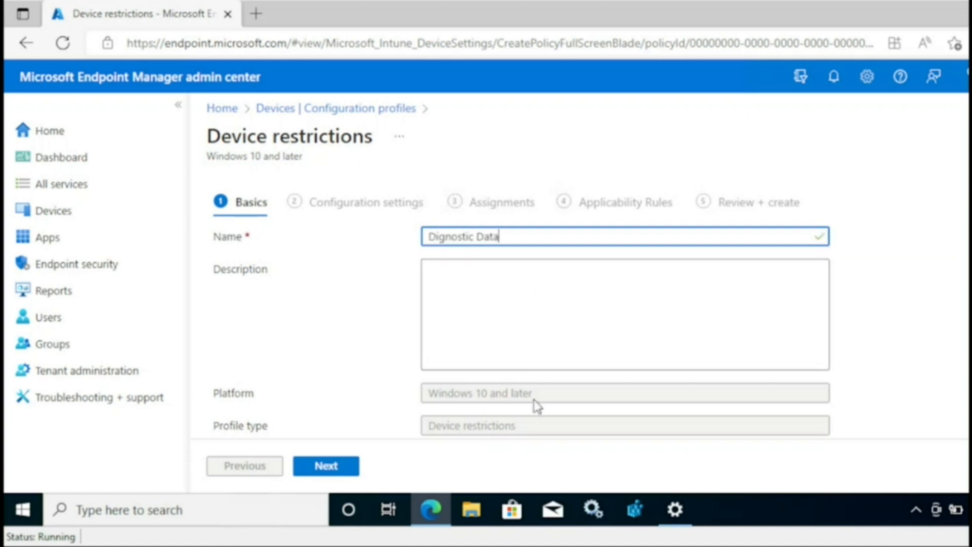
click(332, 468)
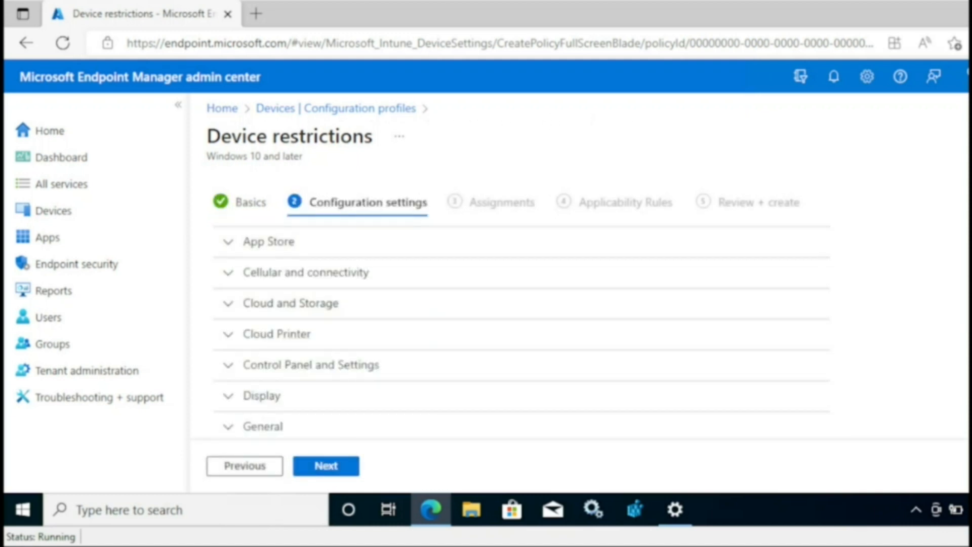
Set Share usage data to Required under Reporting and Telemetry and continue to the profile's assignments.
scroll(522, 304, down, 5)
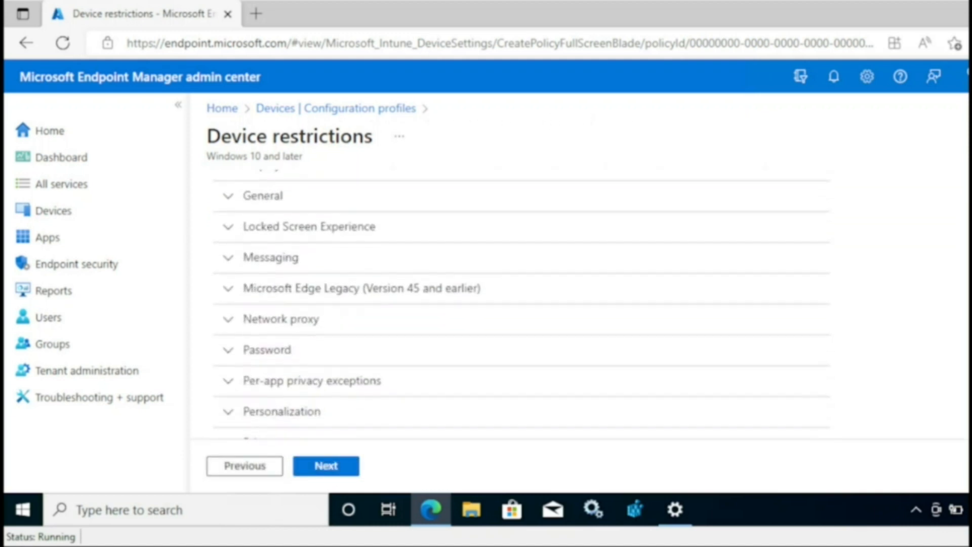
scroll(373, 271, down, 3)
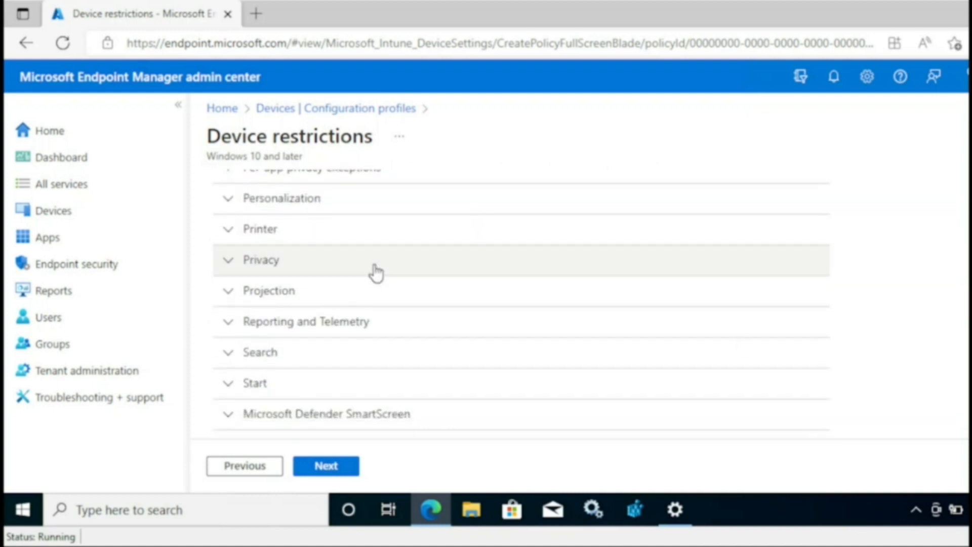
click(241, 327)
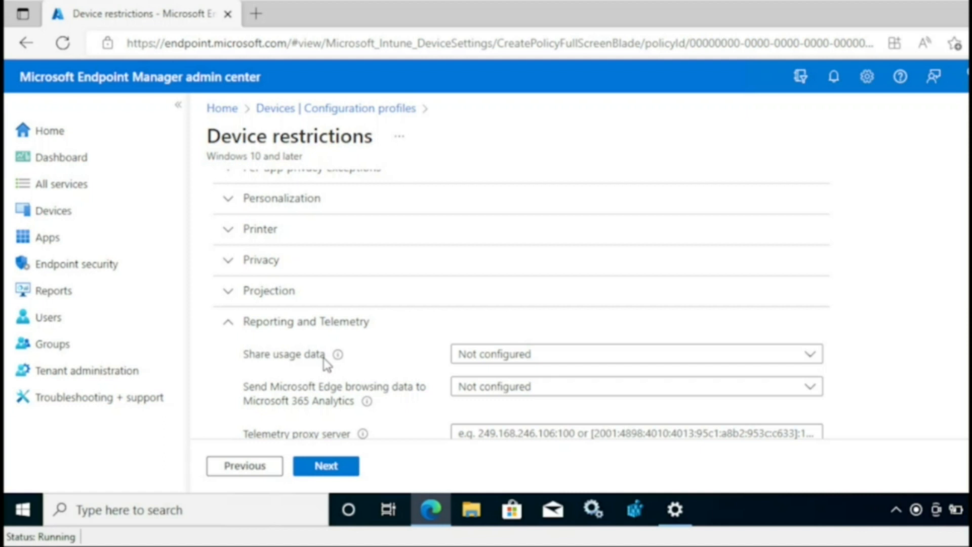
click(511, 358)
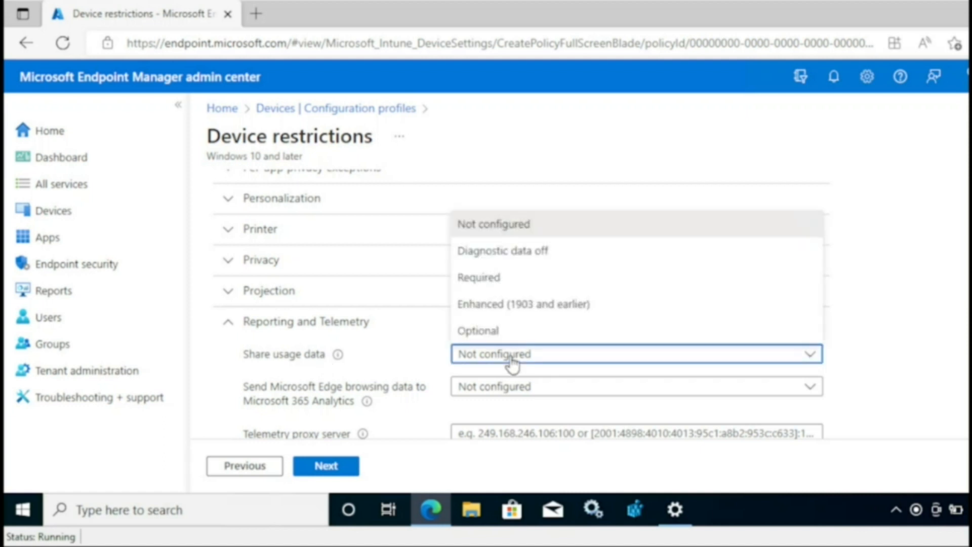
click(480, 279)
scroll(481, 286, down, 3)
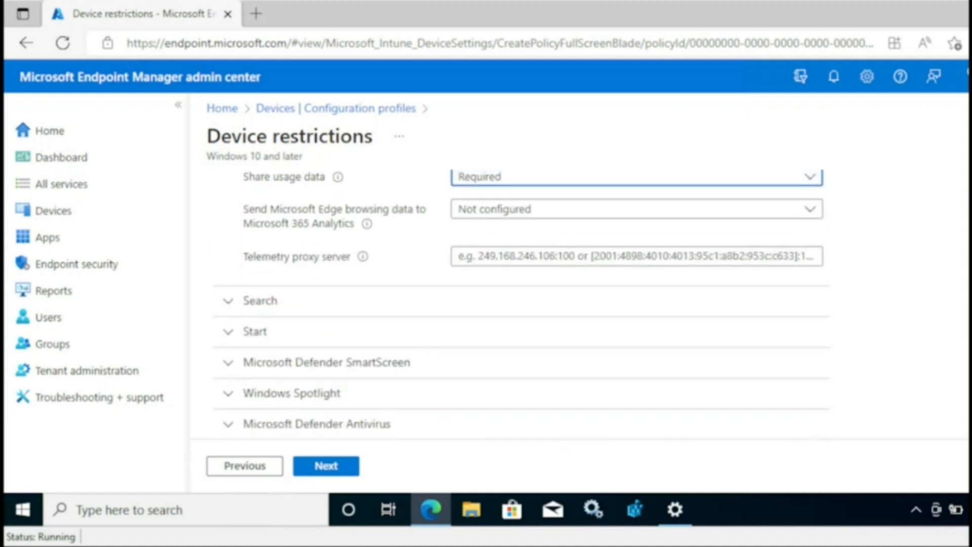
click(349, 470)
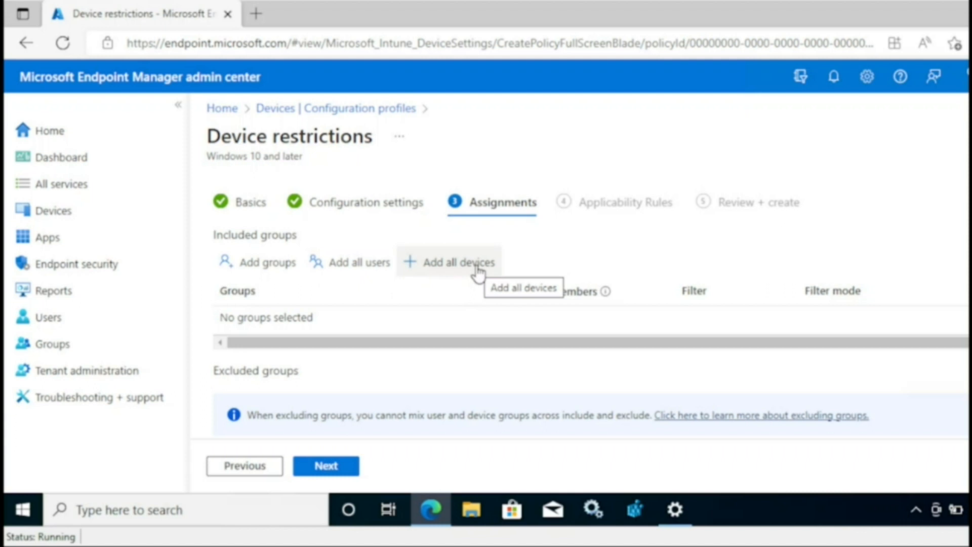
Assign the profile to all devices, create it, and refresh the configuration profiles list.
click(477, 273)
click(329, 468)
click(334, 468)
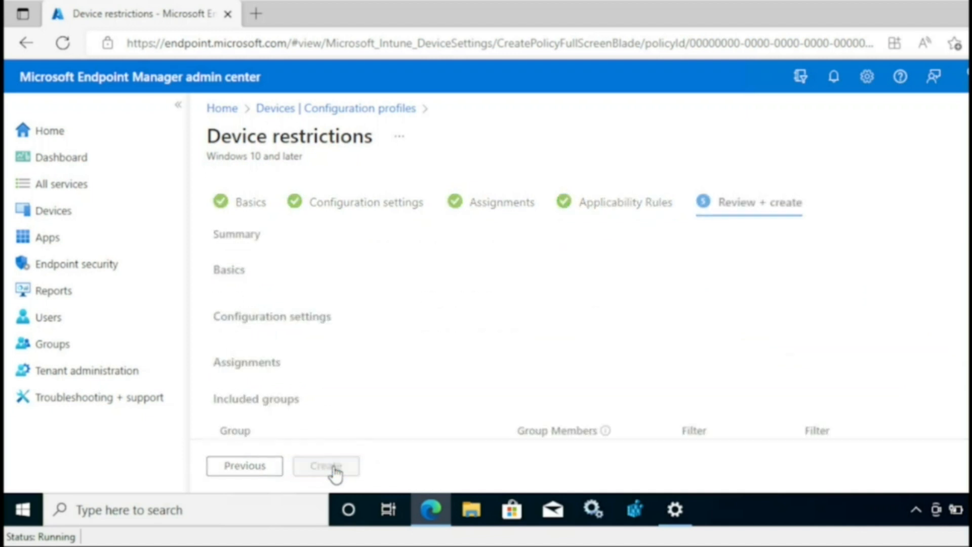
scroll(506, 329, down, 5)
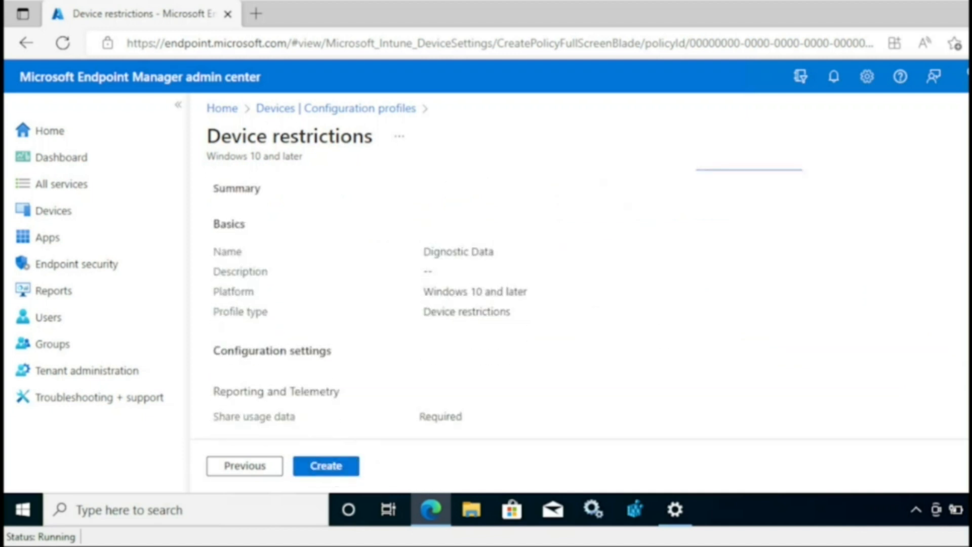
click(326, 465)
click(568, 238)
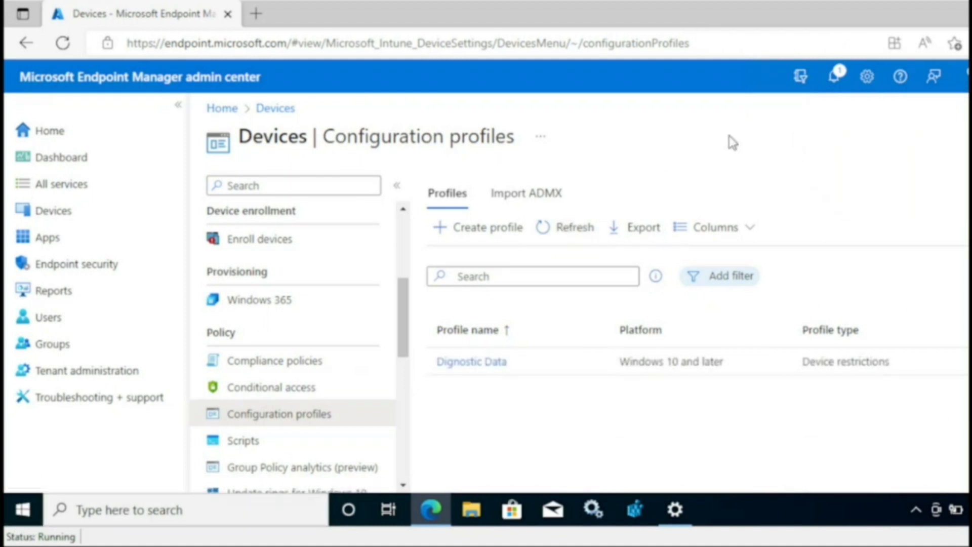
Open the Access work or school account settings in Windows and start joining the device to Azure Active Directory.
key(super+d)
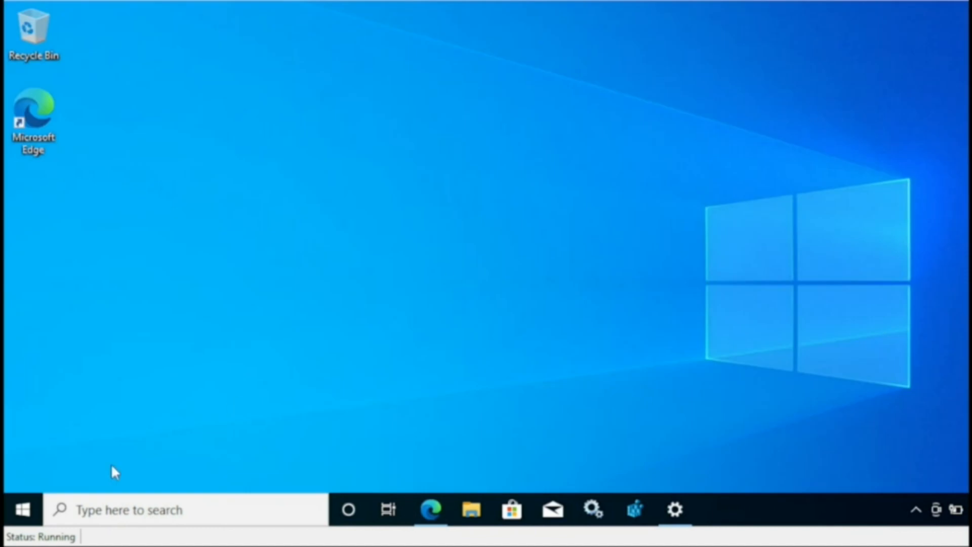
click(24, 508)
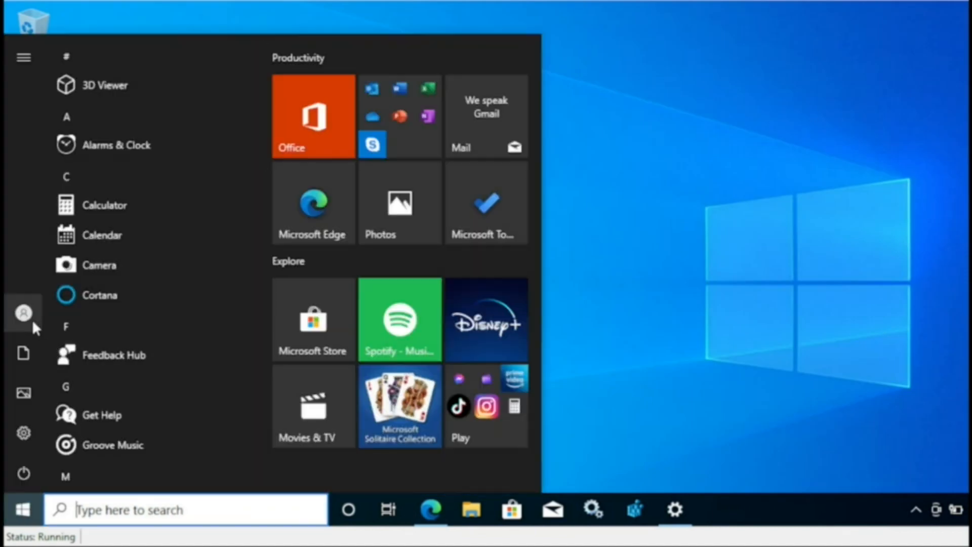
click(29, 317)
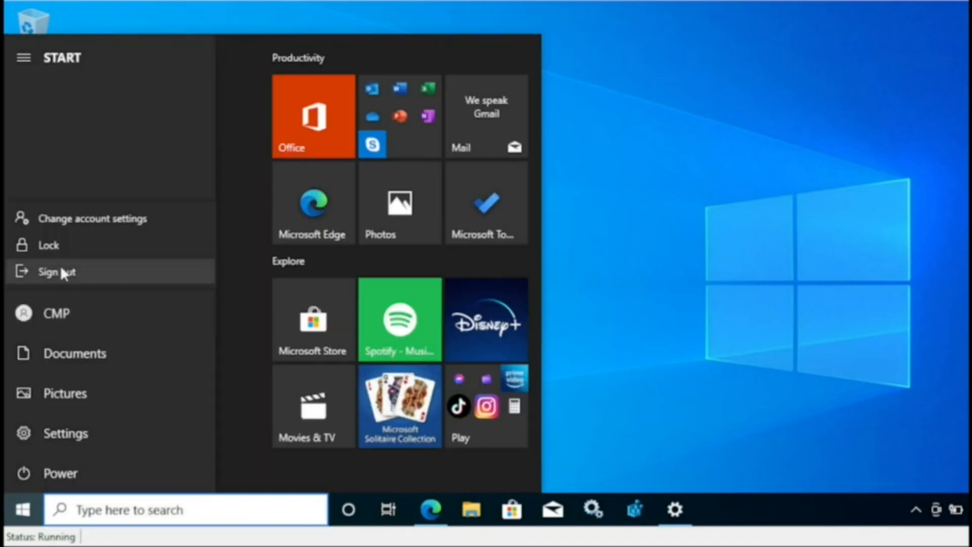
click(71, 225)
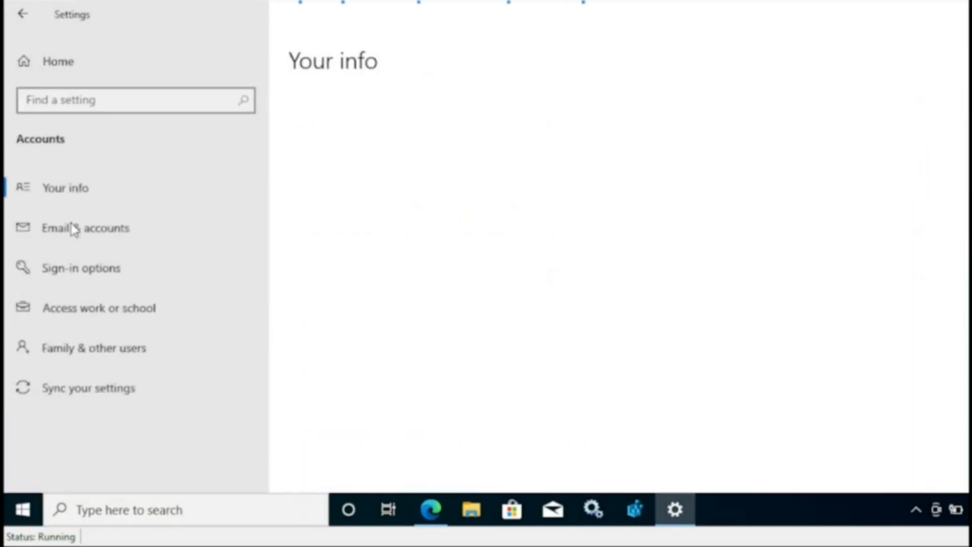
click(104, 317)
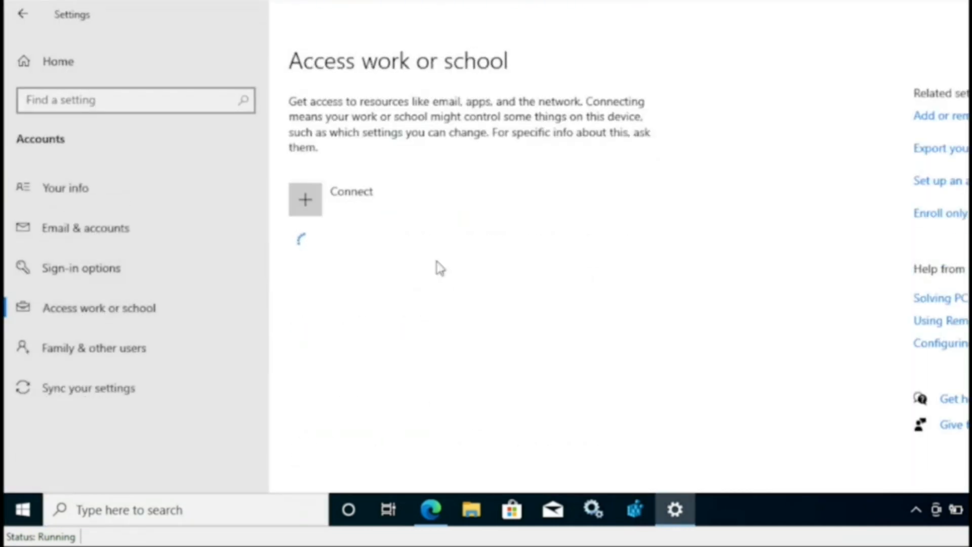
click(307, 208)
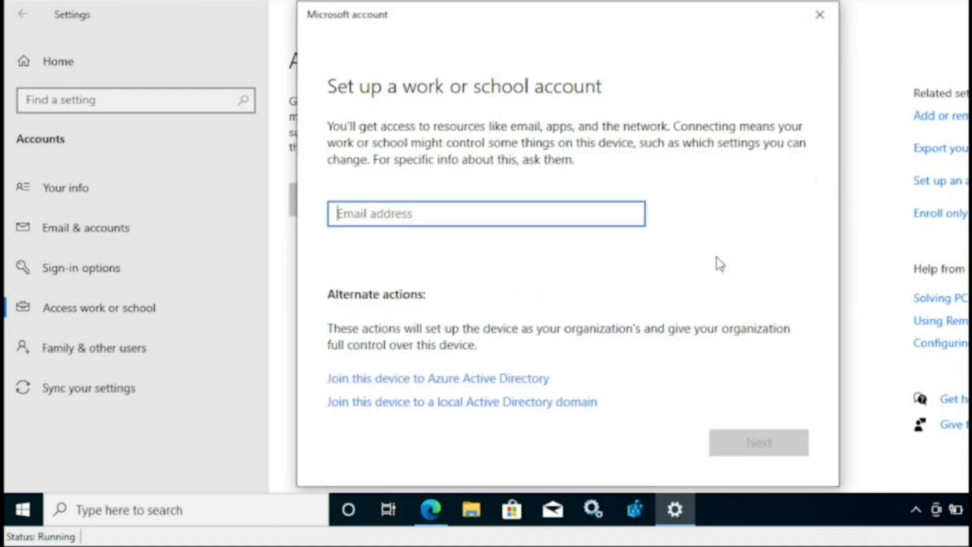
click(418, 384)
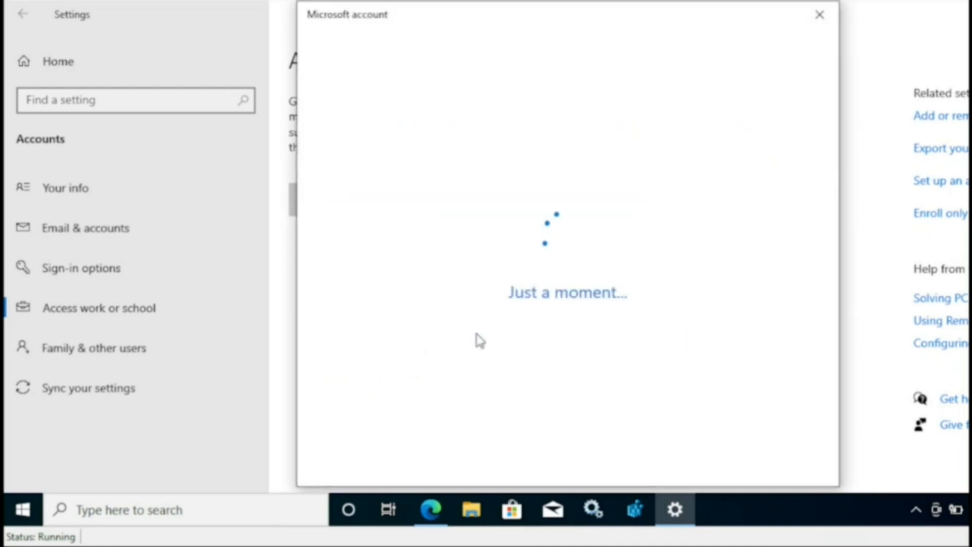
Sign in to the organization with the work account's e-mail address and account password.
click(685, 315)
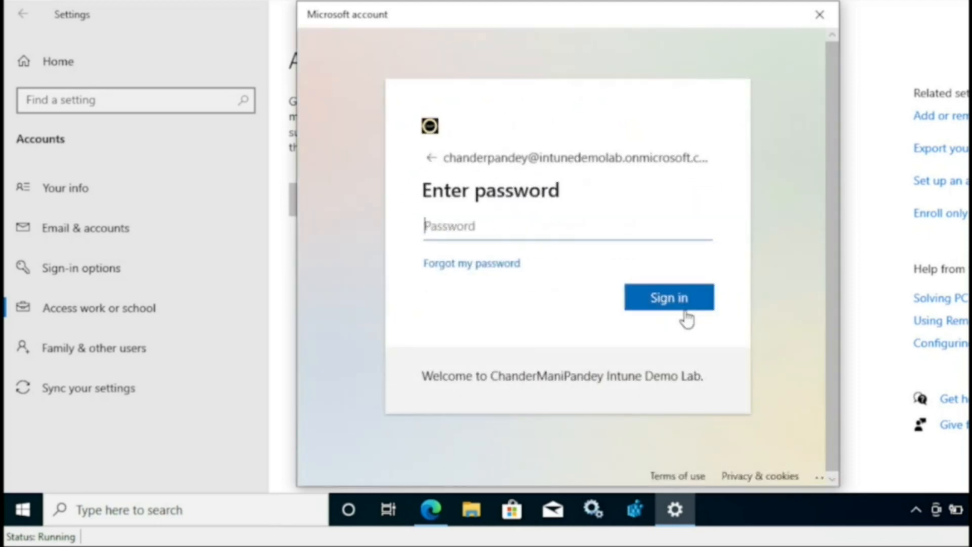
key(Caps_Lock)
text(•)
key(Caps_Lock)
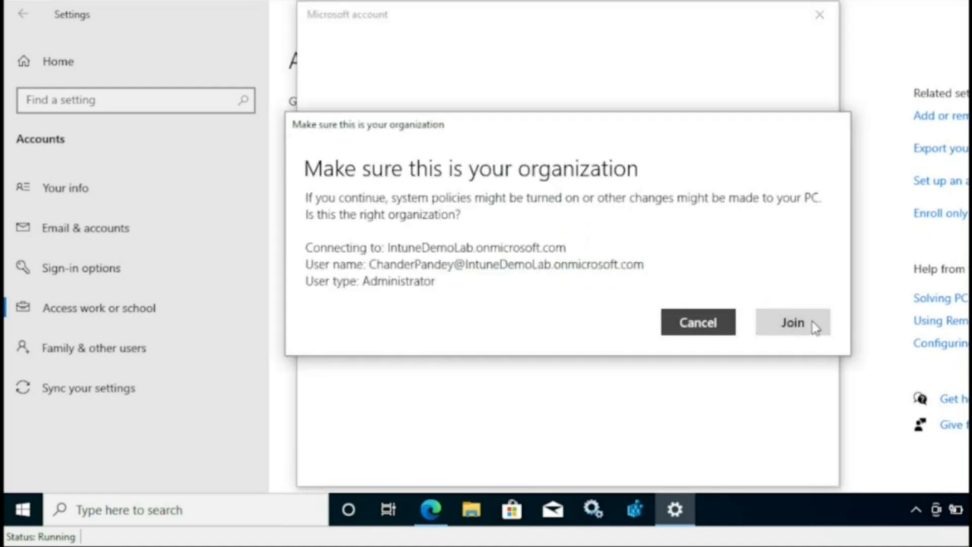
Confirm joining the organization, finish the setup, and open the management info of the new Azure AD connection.
click(814, 327)
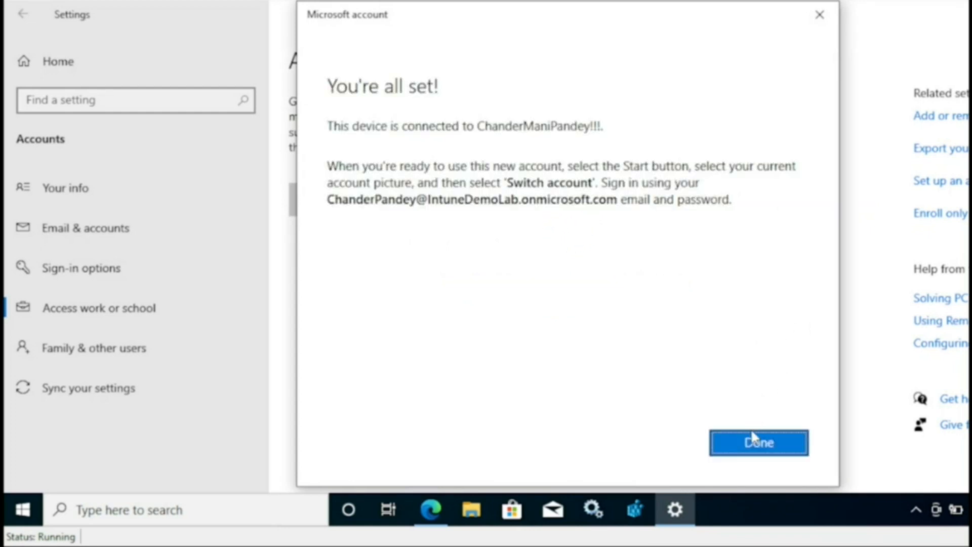
click(754, 449)
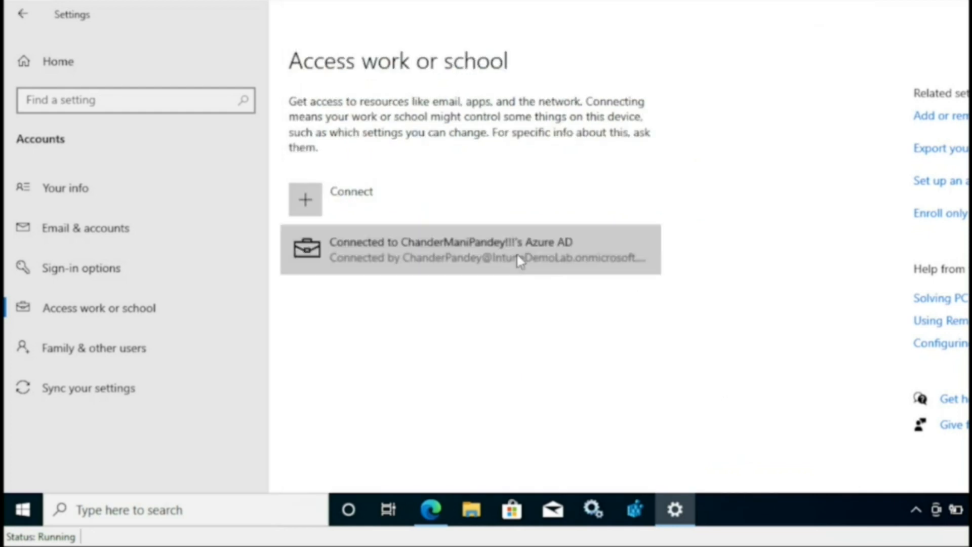
click(518, 259)
click(521, 306)
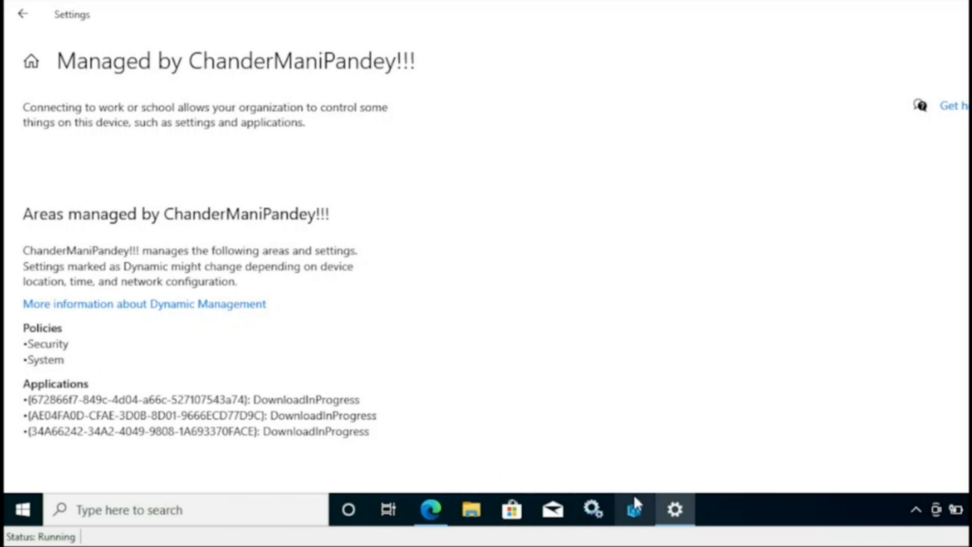
Open the Diagnostics & feedback privacy settings in Windows to check which diagnostic data option is applied.
click(675, 509)
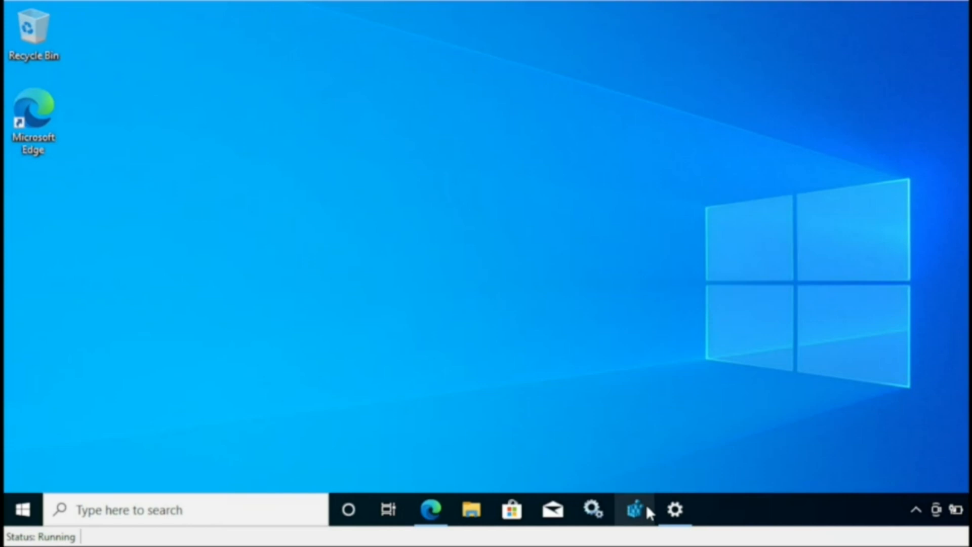
key(super+a)
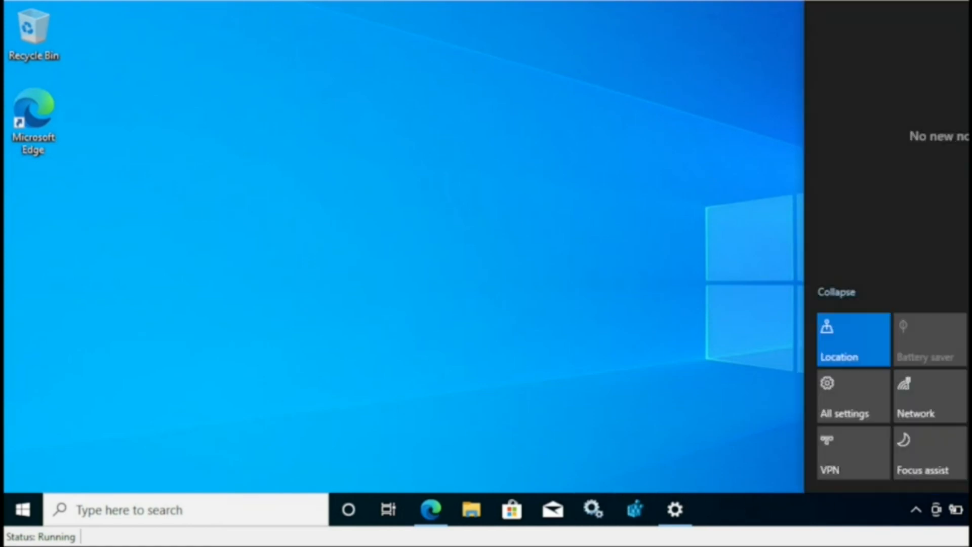
click(858, 403)
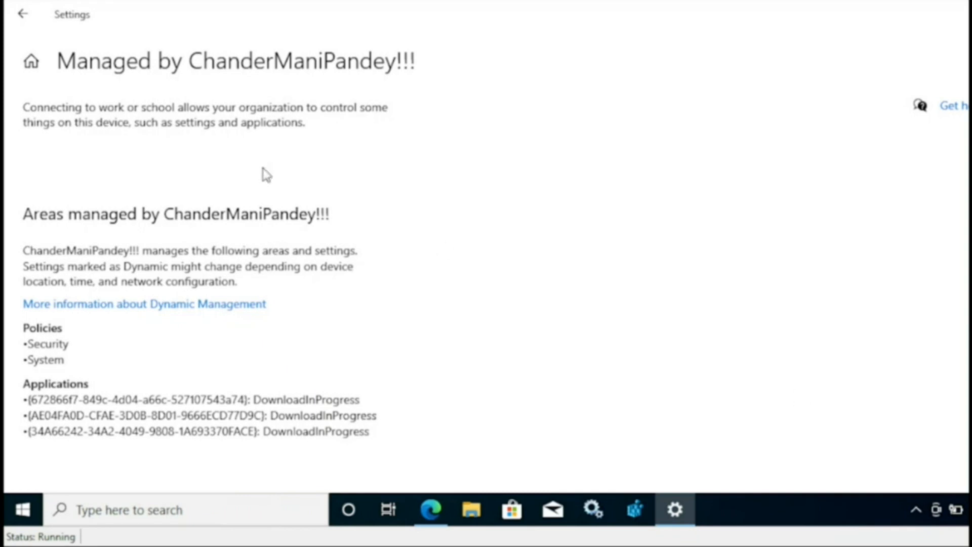
click(25, 15)
click(56, 67)
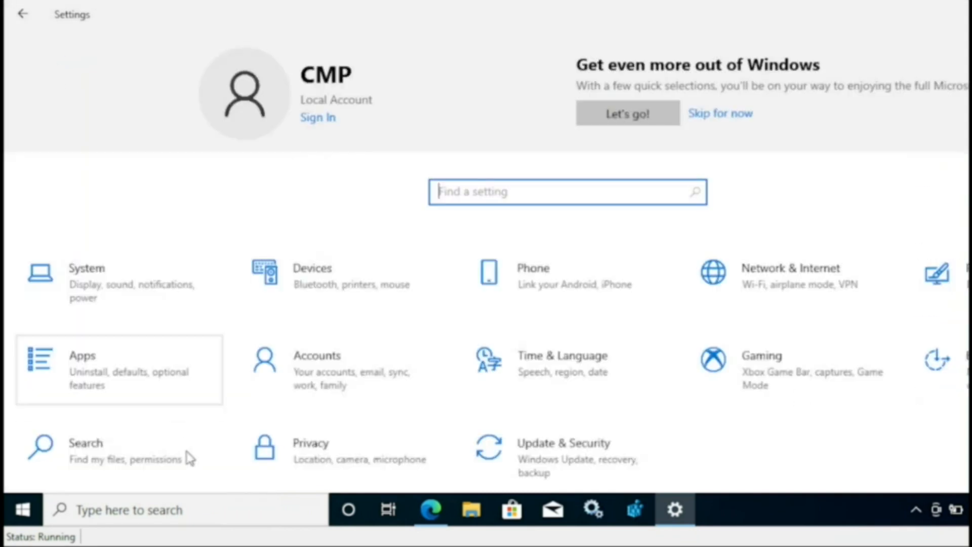
click(325, 458)
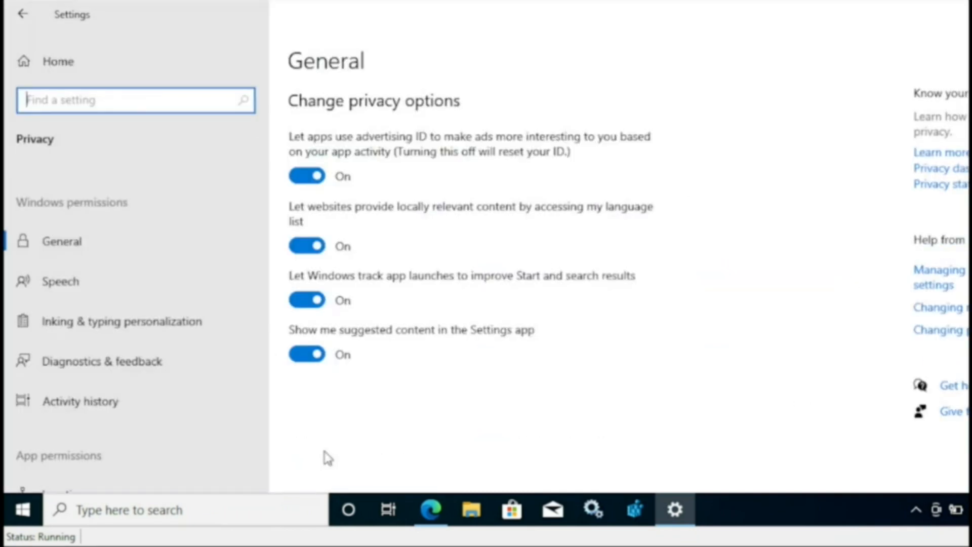
click(103, 363)
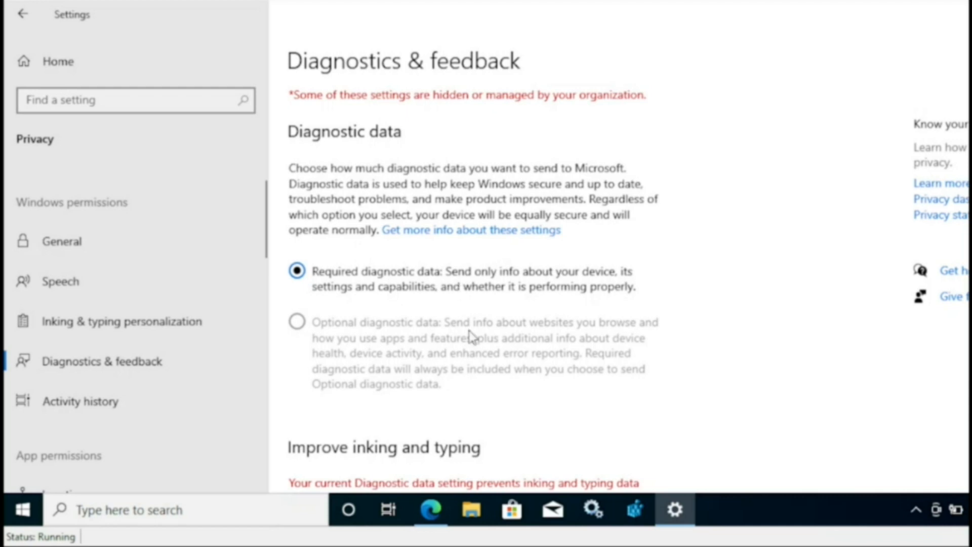
Switch to Registry Editor and collapse the SOFTWARE key under HKEY_LOCAL_MACHINE.
click(635, 509)
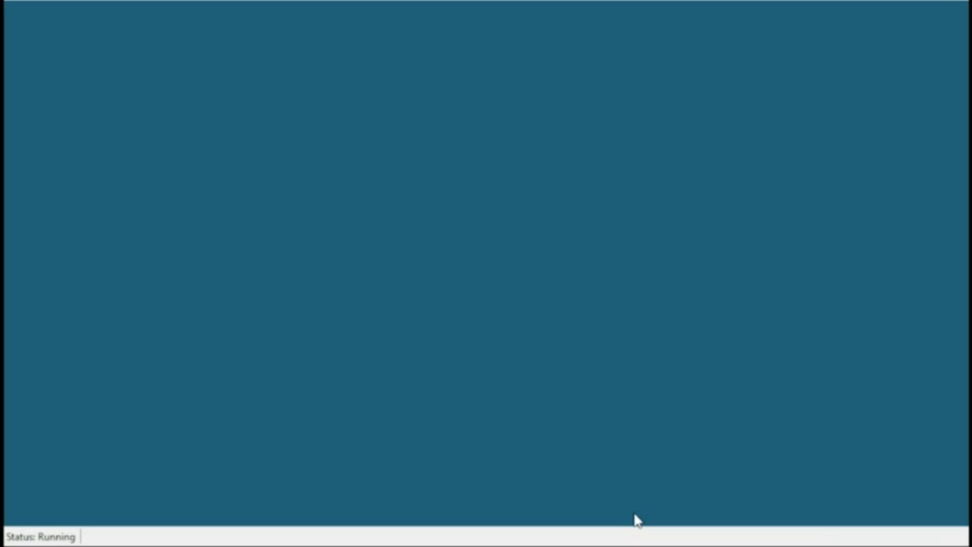
click(516, 366)
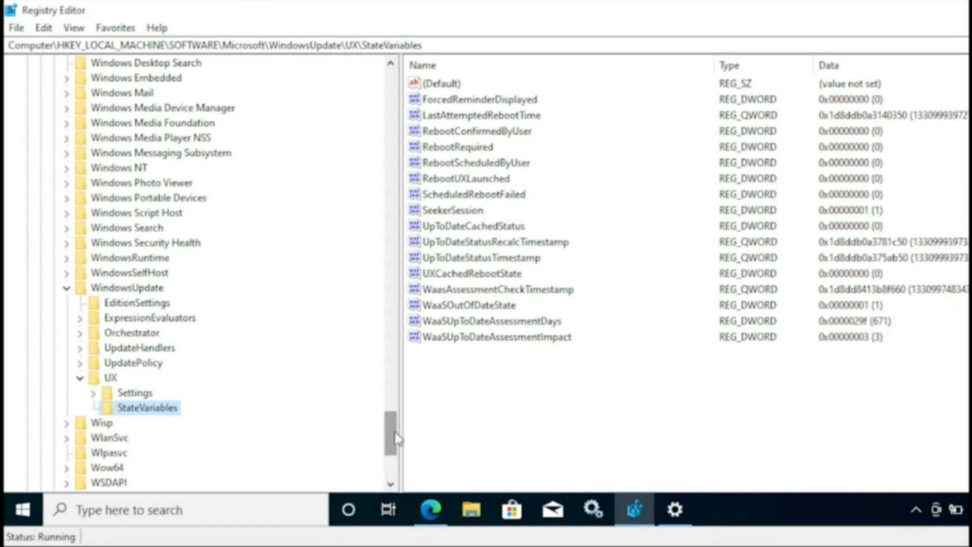
drag(394, 434, 391, 93)
click(40, 186)
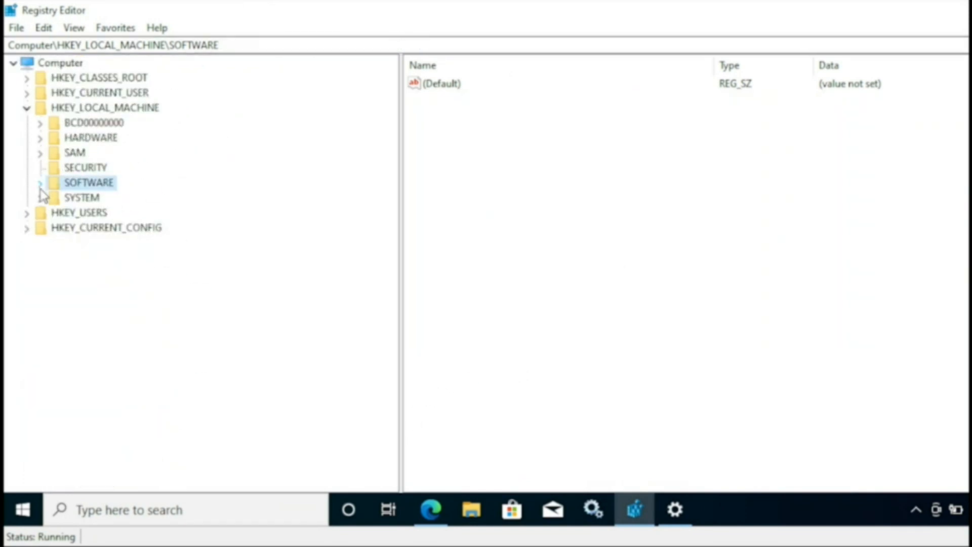
Go to HKEY_LOCAL_MACHINE\SOFTWARE\Policies\Microsoft\Windows and open its DataCollection key to check the applied telemetry policy.
drag(263, 44, 233, 45)
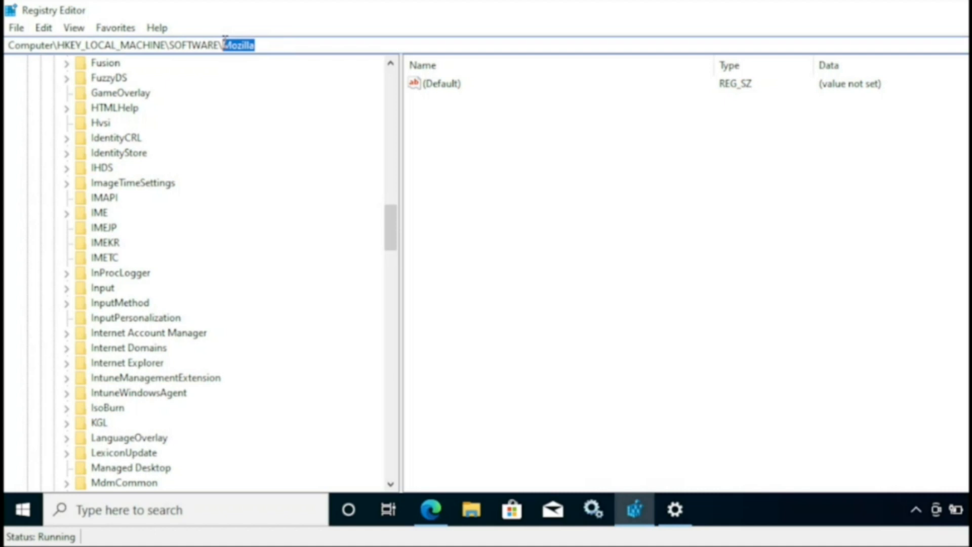
key(BackSpace)
text(partner)
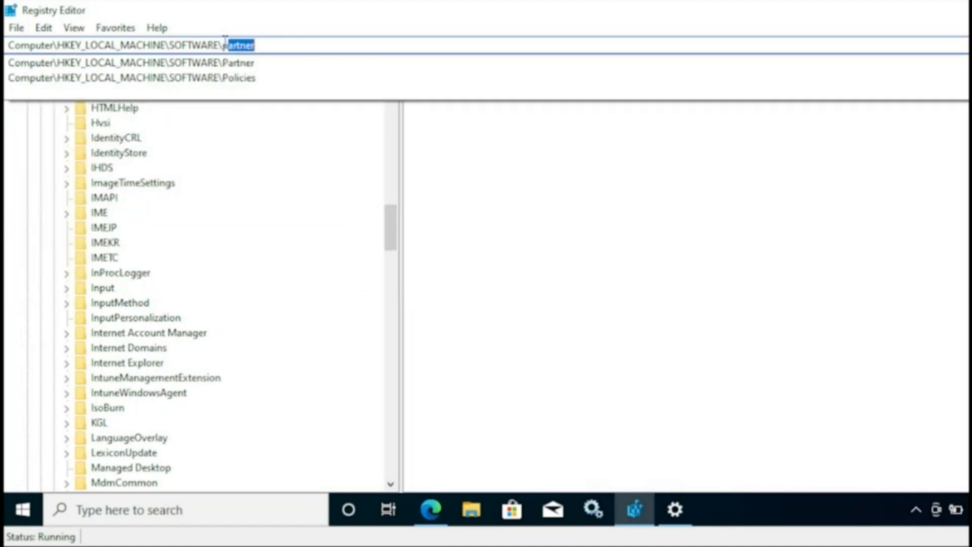
click(253, 78)
click(263, 45)
text(\)
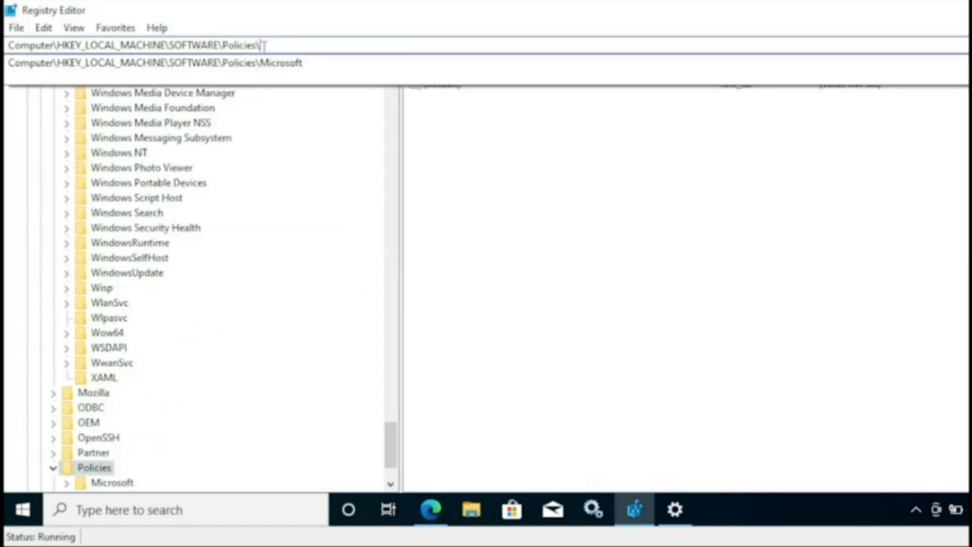
text(microsoft)
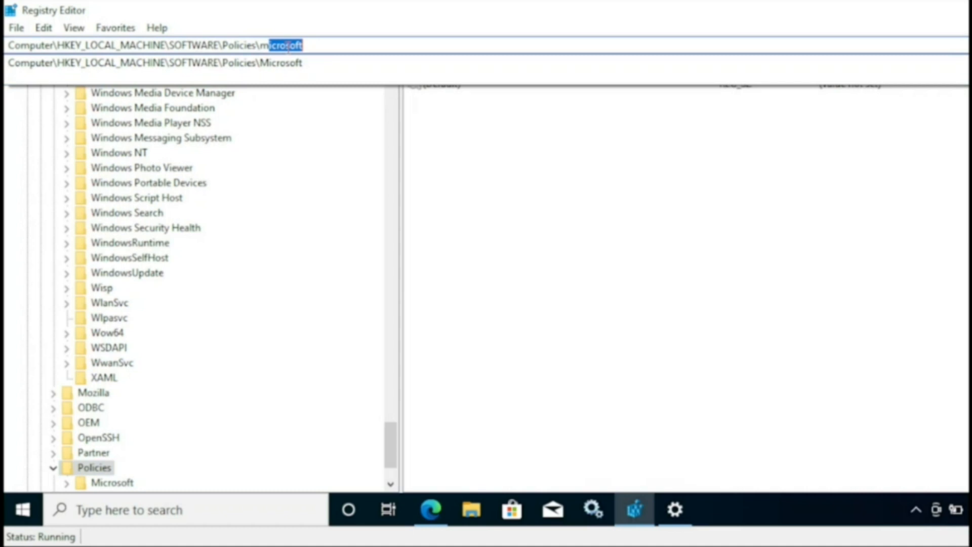
text(\windows)
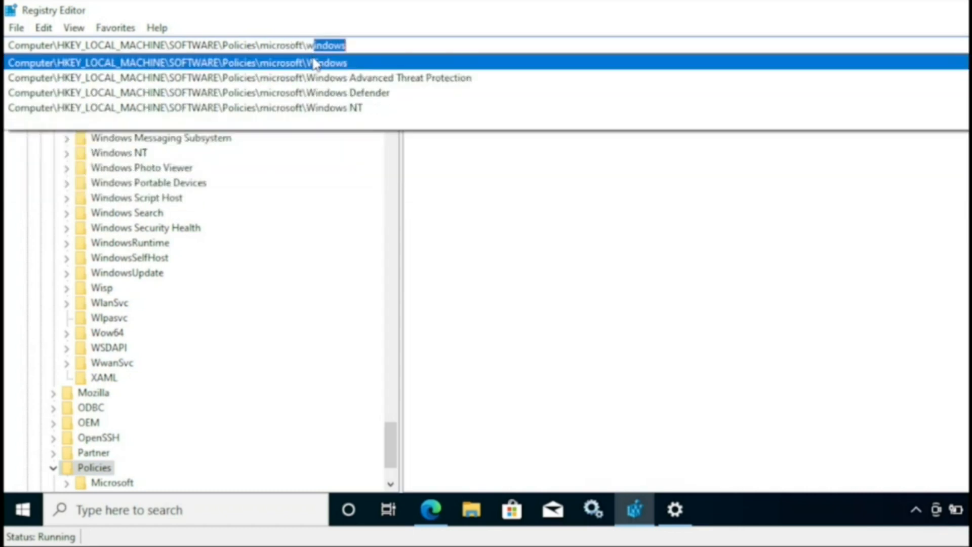
click(314, 63)
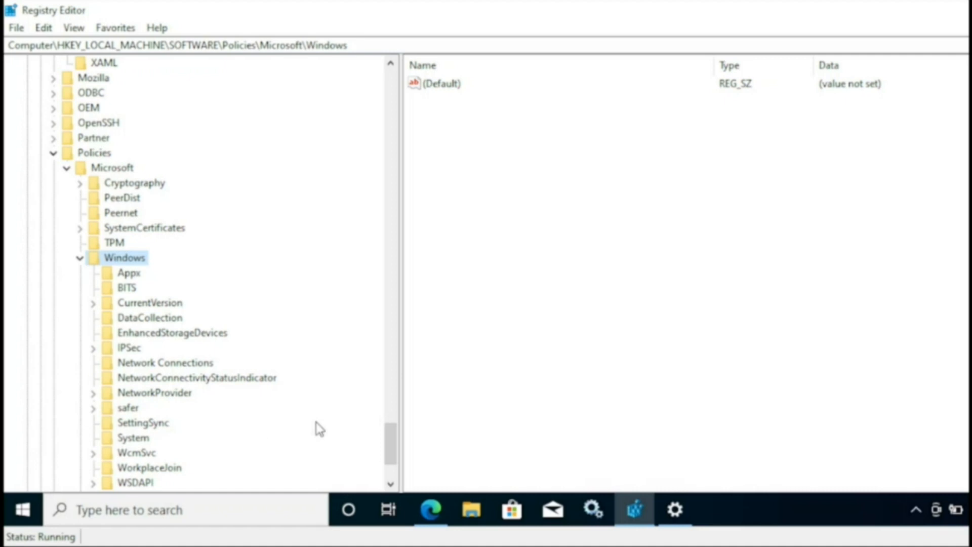
scroll(391, 449, down, 3)
click(130, 183)
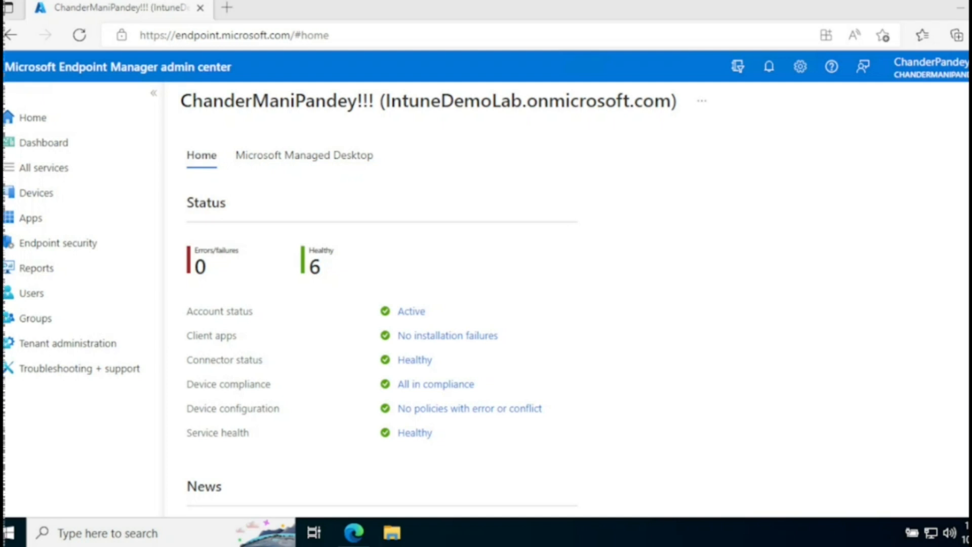
In Endpoint Manager, start an update ring for Windows 10 and later named Ring-1 (Internal Testing) and continue to its settings.
click(34, 197)
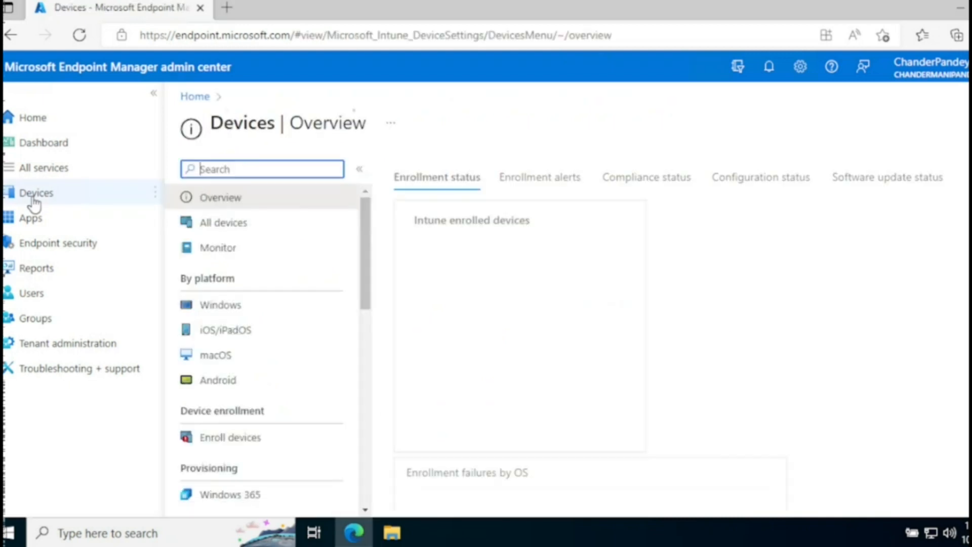
drag(366, 230, 361, 336)
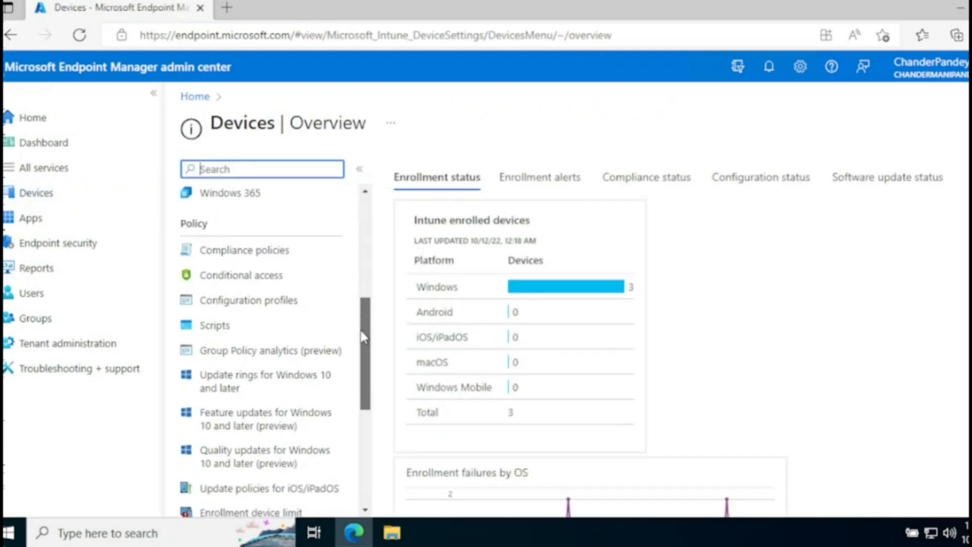
click(226, 389)
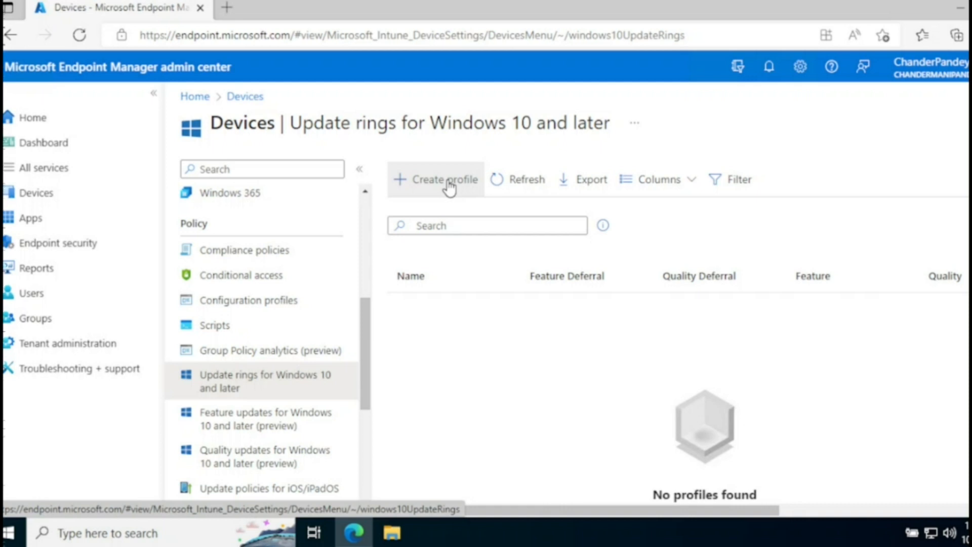
click(445, 180)
click(435, 218)
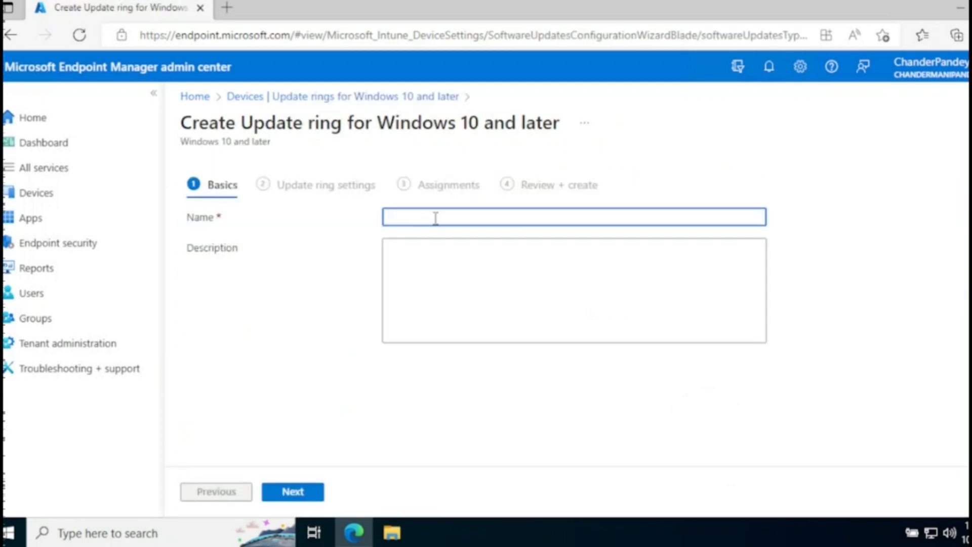
text(Ring-1 (Internal Testing))
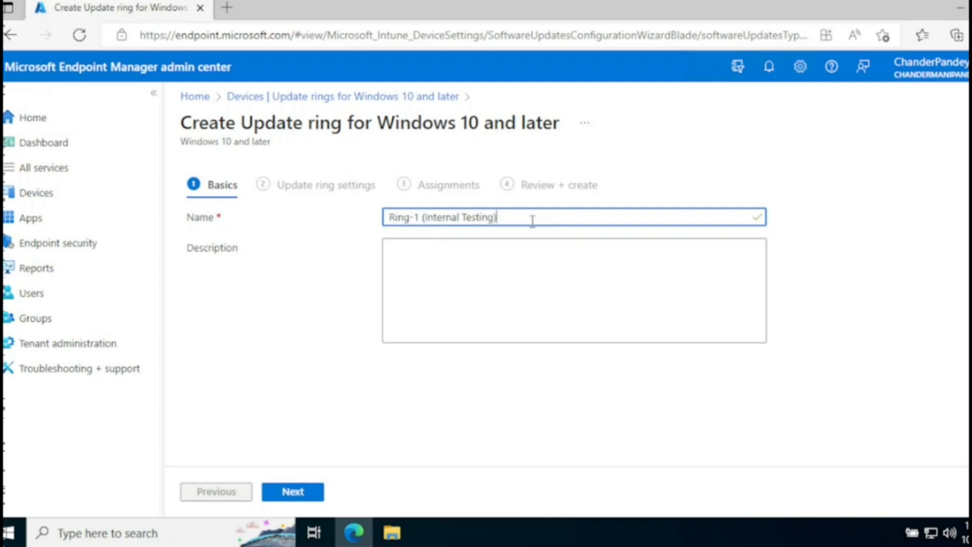
click(297, 495)
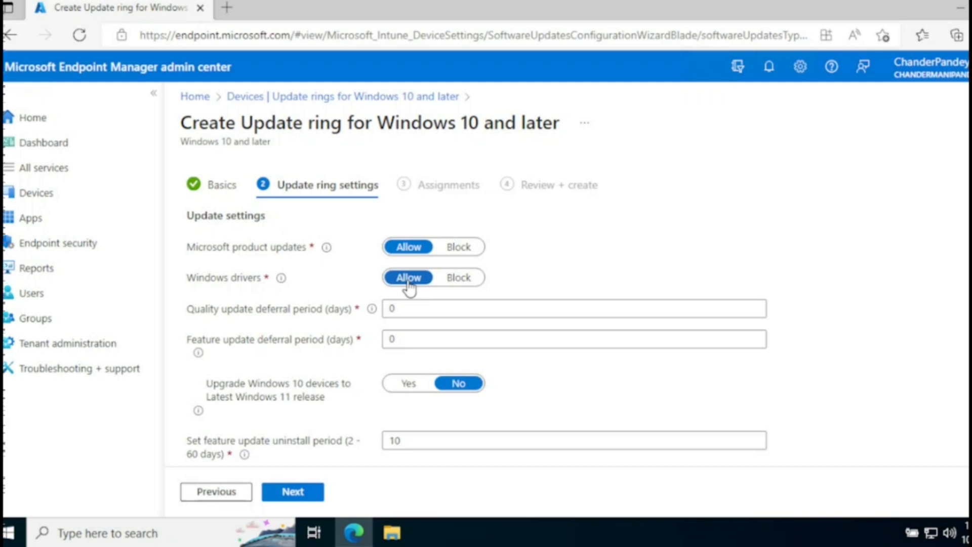
Set Windows drivers to Block and review the quality and feature update deferral periods.
click(471, 280)
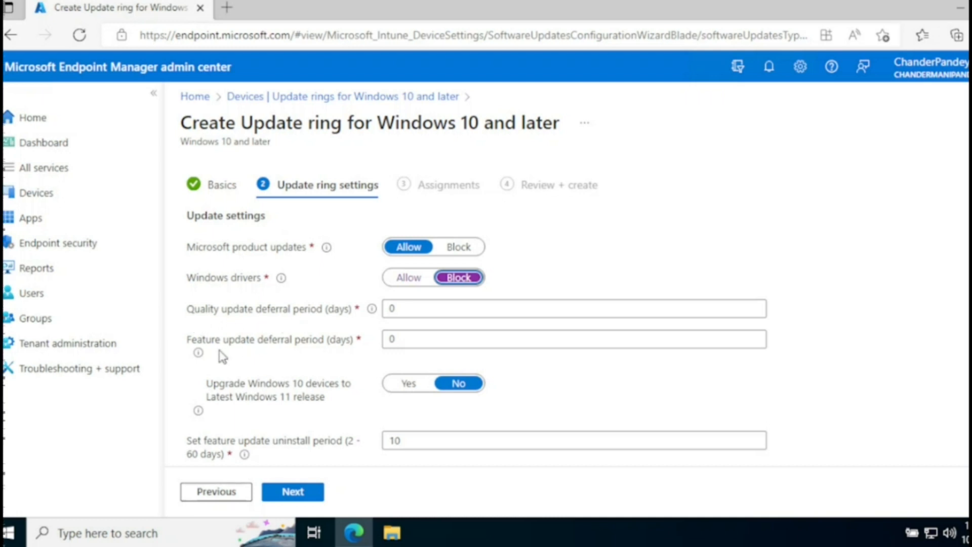
click(417, 309)
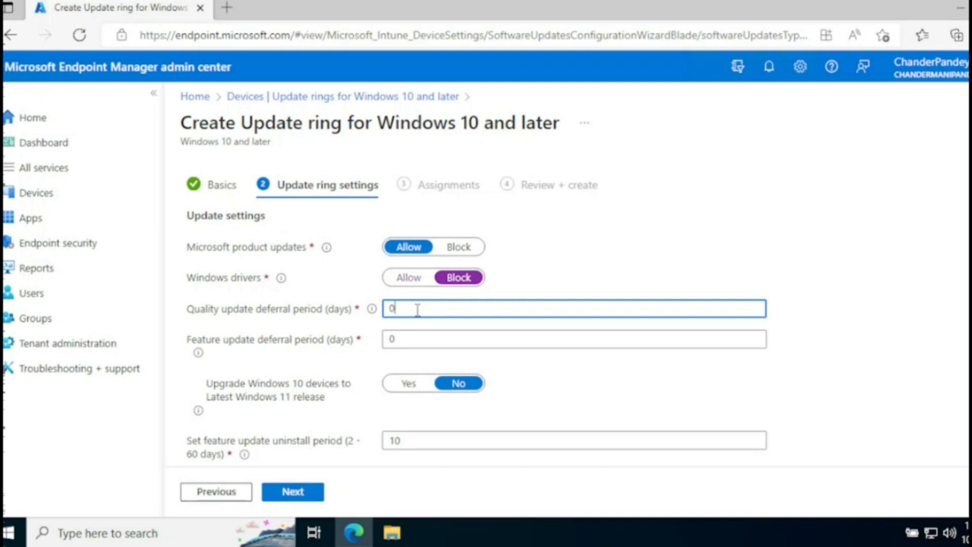
click(407, 339)
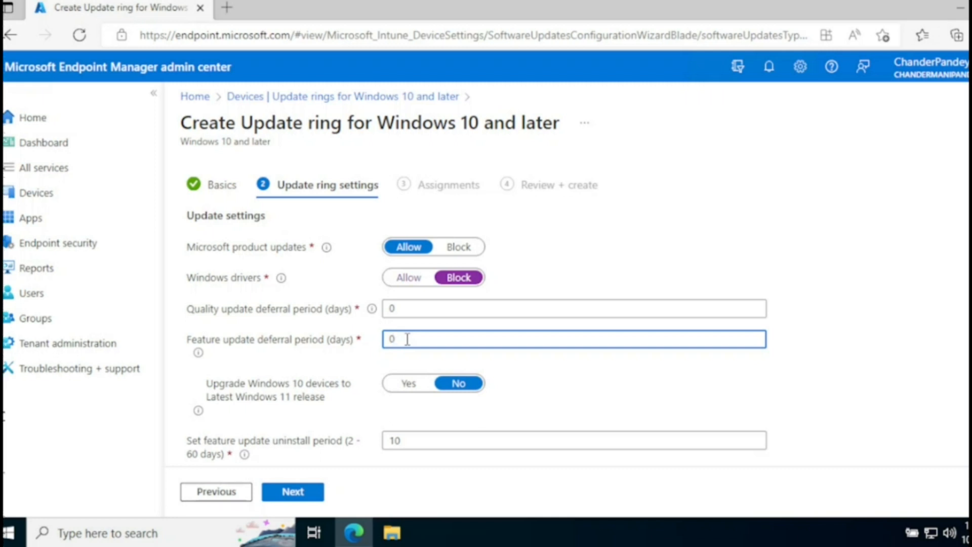
Set the feature update uninstall period to 15 days.
scroll(288, 287, down, 2)
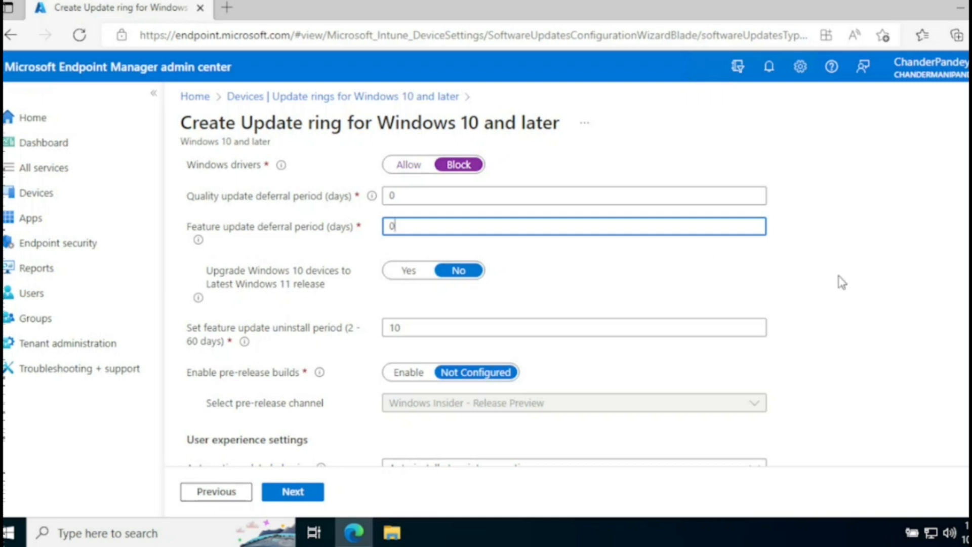
scroll(221, 286, down, 2)
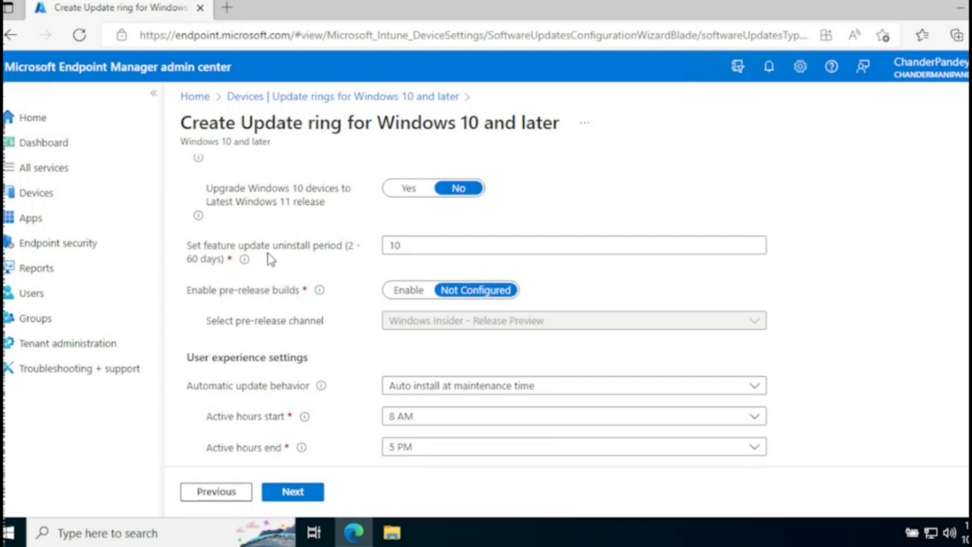
double_click(400, 246)
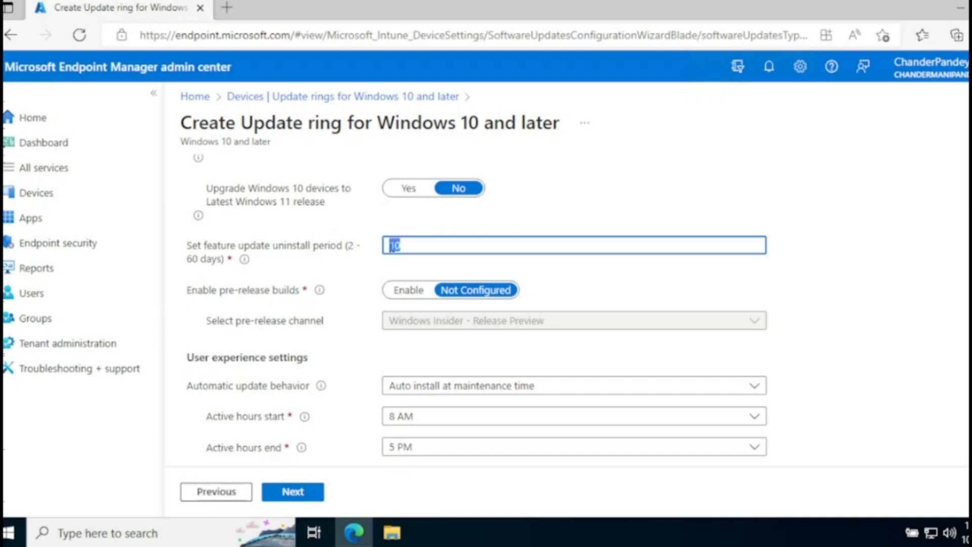
key(BackSpace)
text(15)
Try enabling pre-release builds with the Beta Channel and return pre-release builds to Not Configured.
click(408, 291)
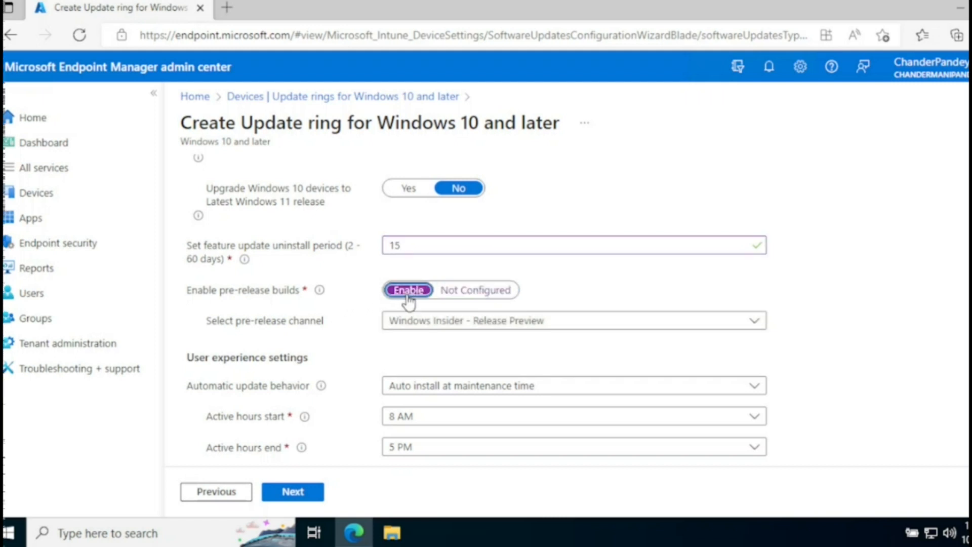
click(435, 324)
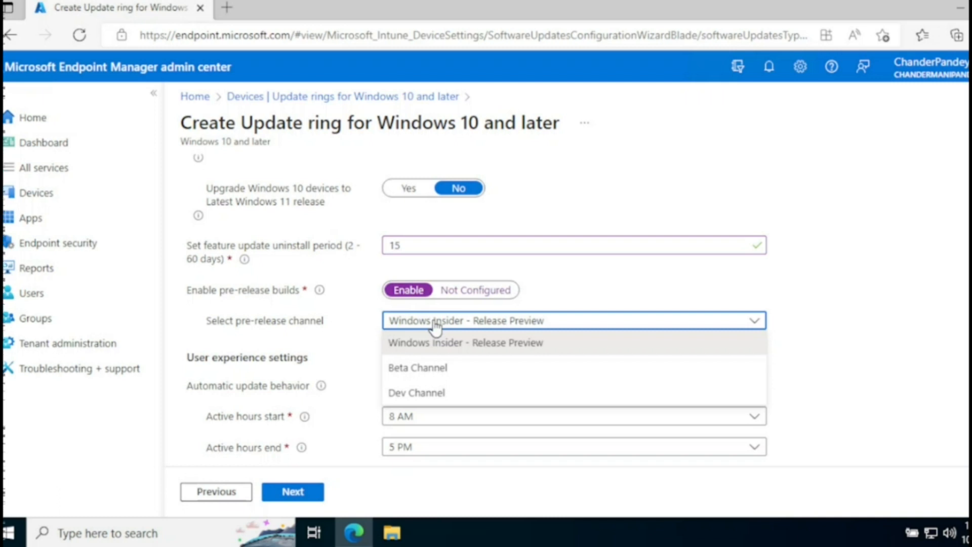
click(420, 369)
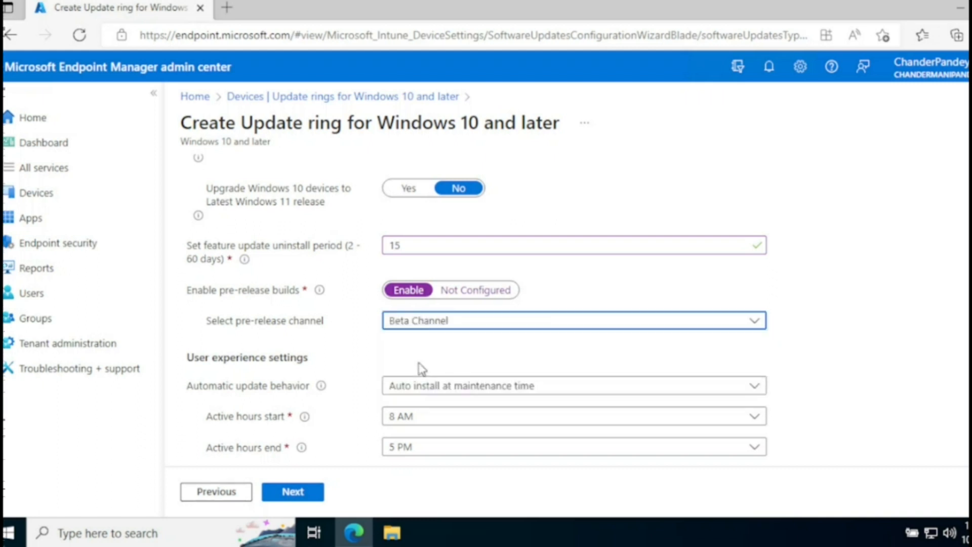
click(496, 294)
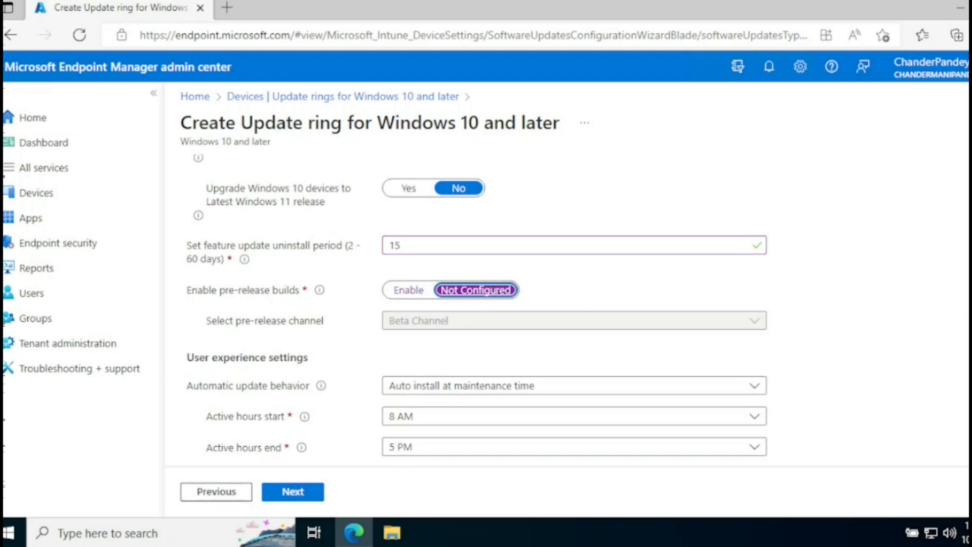
Set the automatic update behavior to Auto install at maintenance time in the user experience settings.
scroll(408, 223, down, 3)
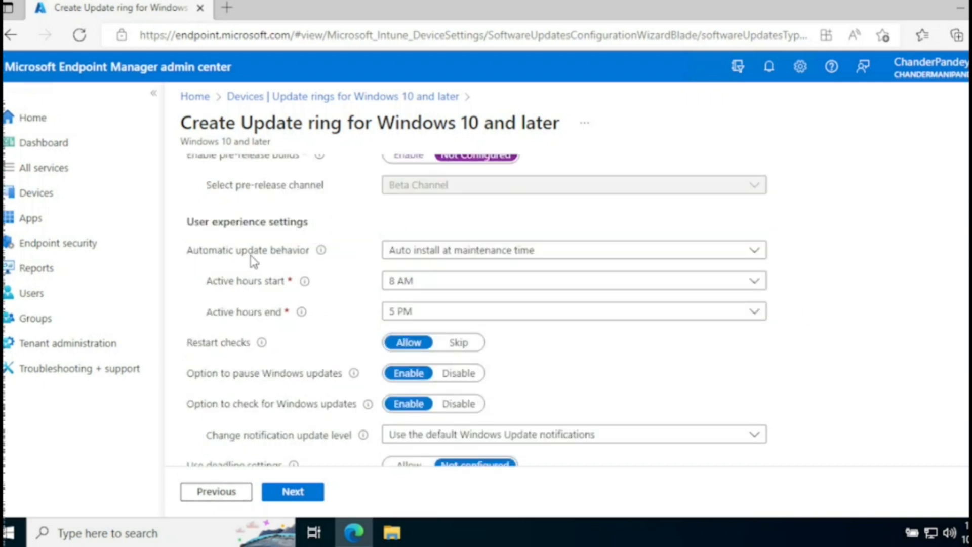
click(437, 256)
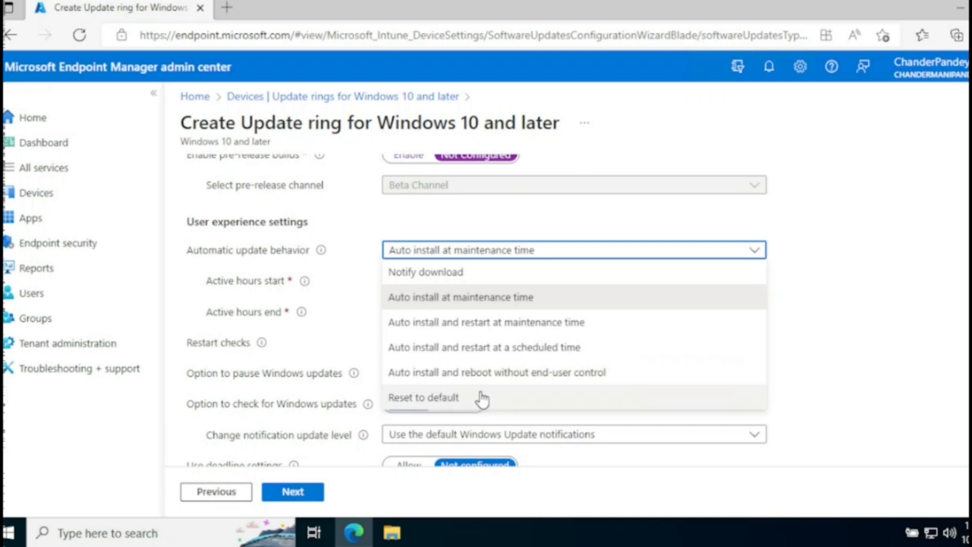
click(444, 299)
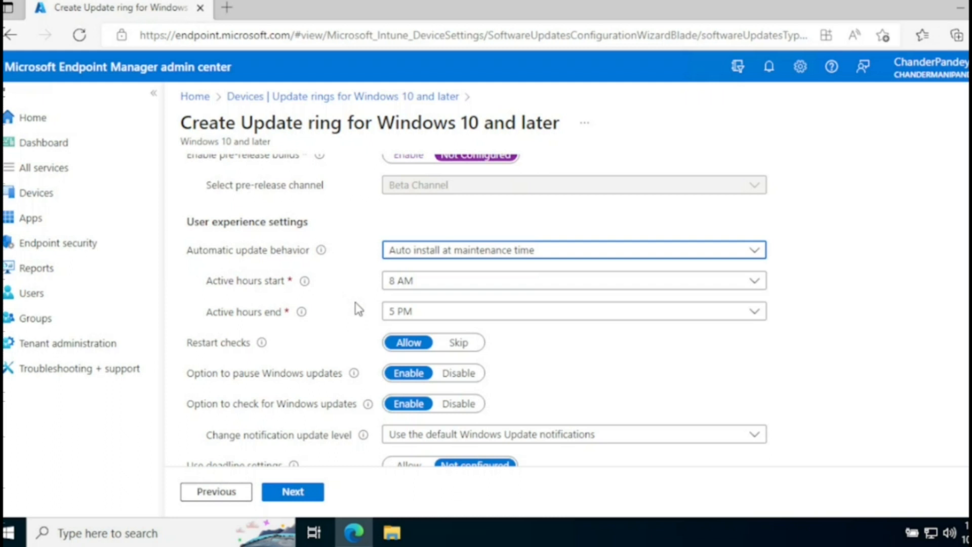
Set the active hours to start at 9 AM and end at 6 PM.
click(429, 284)
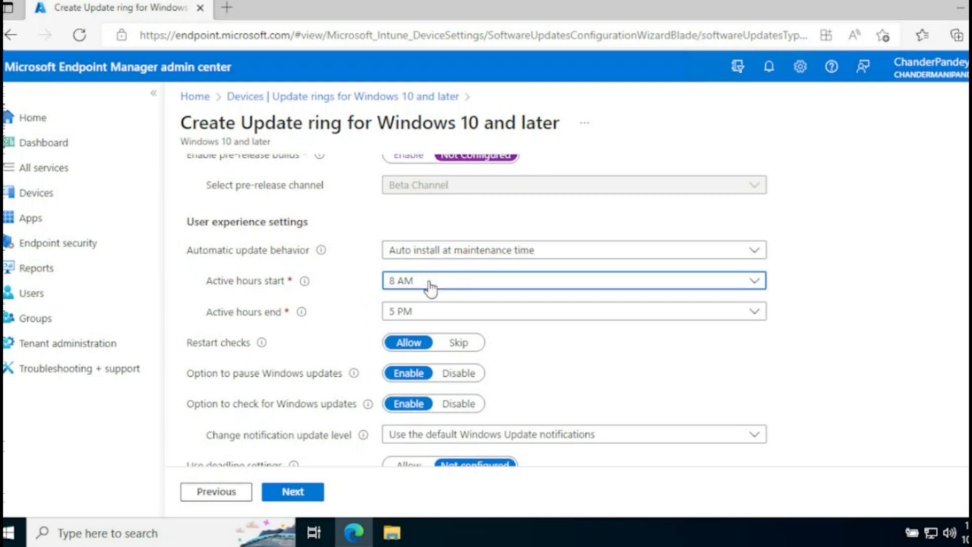
click(430, 288)
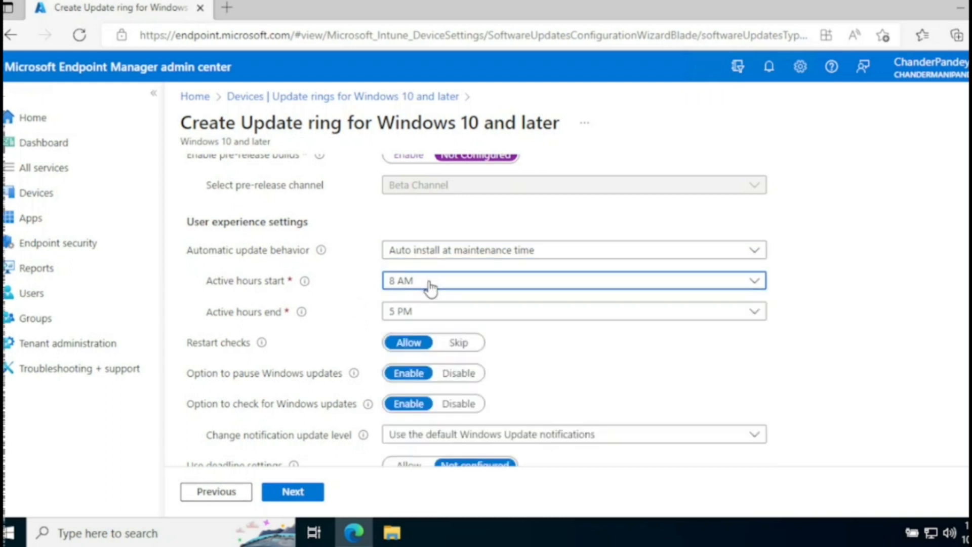
click(433, 311)
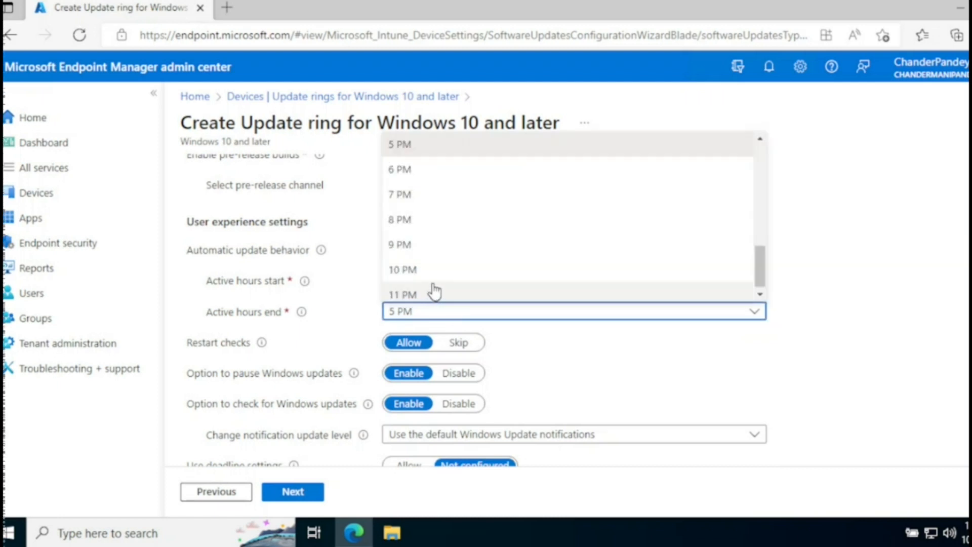
click(550, 308)
click(452, 288)
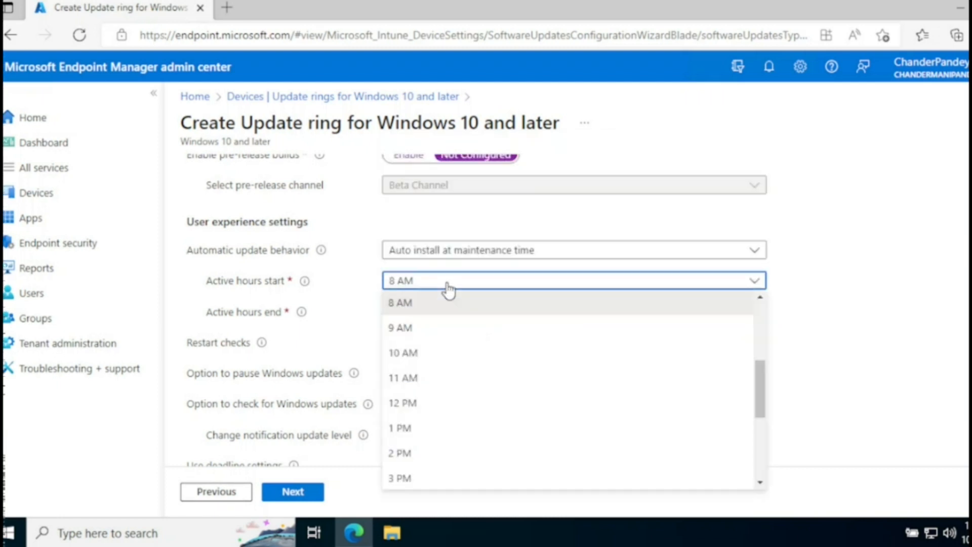
click(439, 314)
click(442, 312)
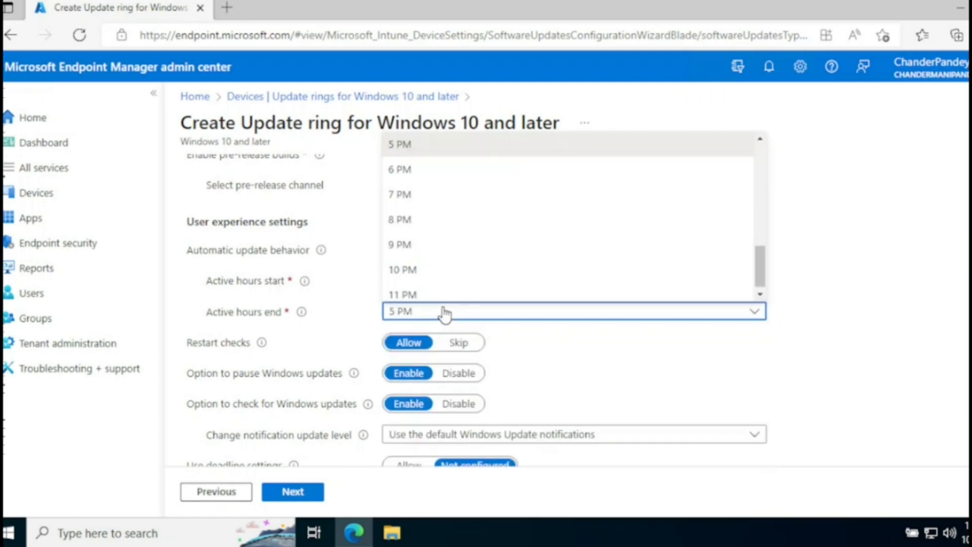
click(411, 171)
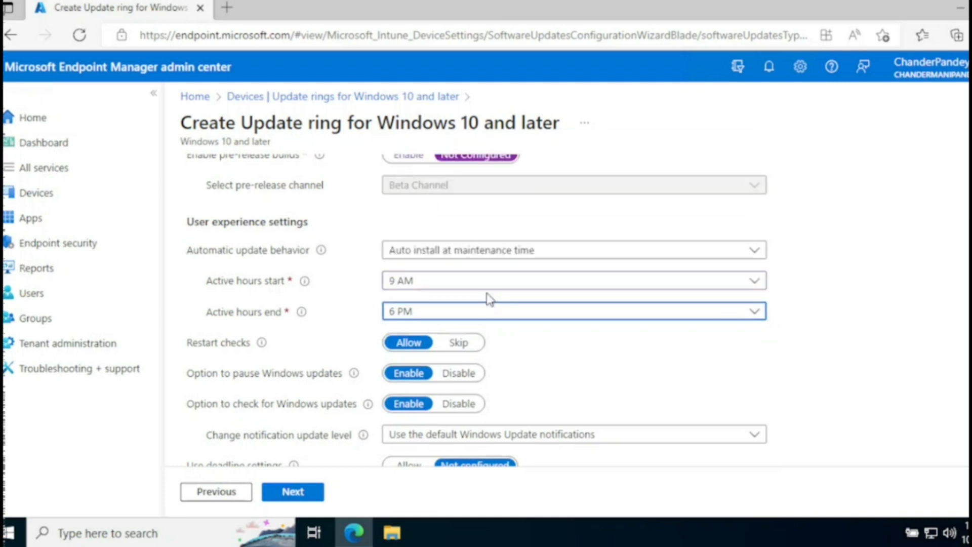
Disable the option to pause Windows updates and choose the default Windows Update notifications as the notification update level.
scroll(511, 260, down, 1)
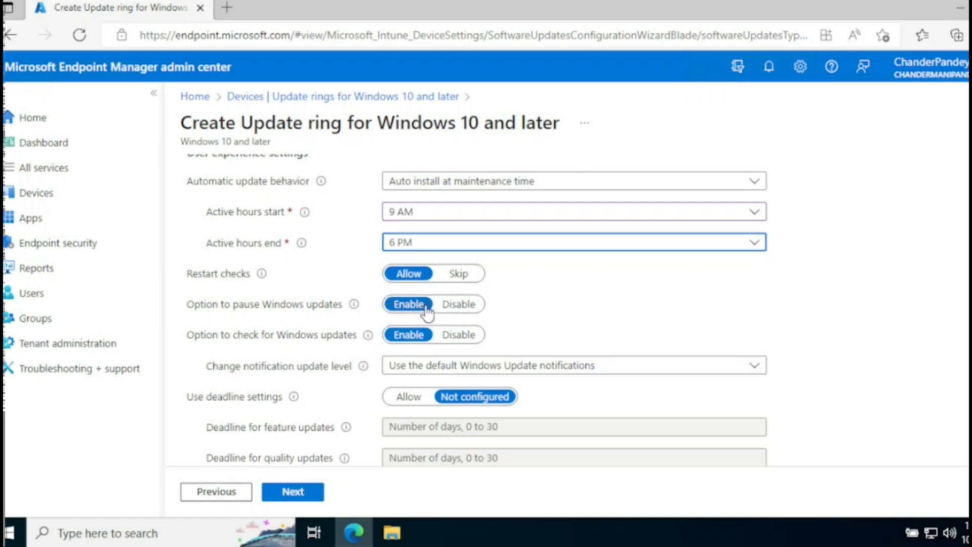
click(462, 305)
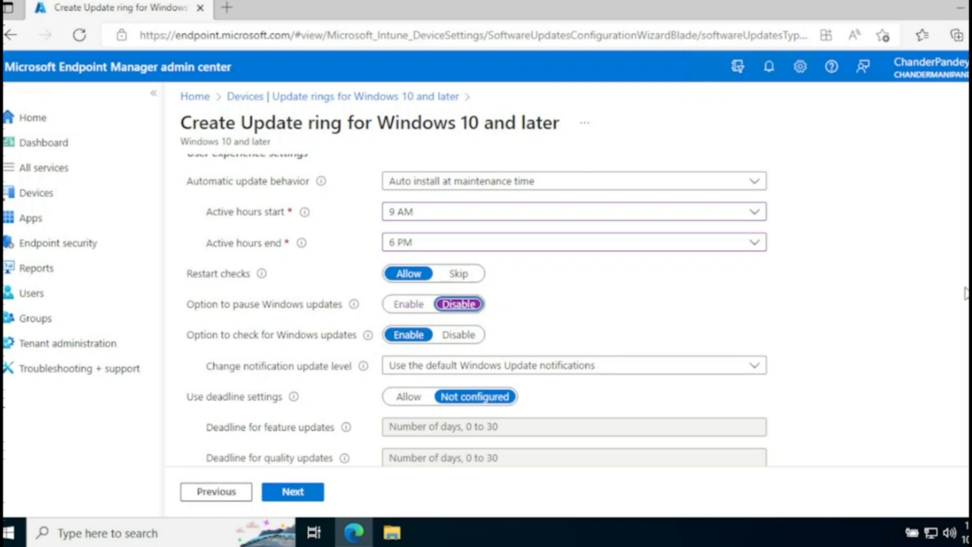
scroll(841, 319, down, 2)
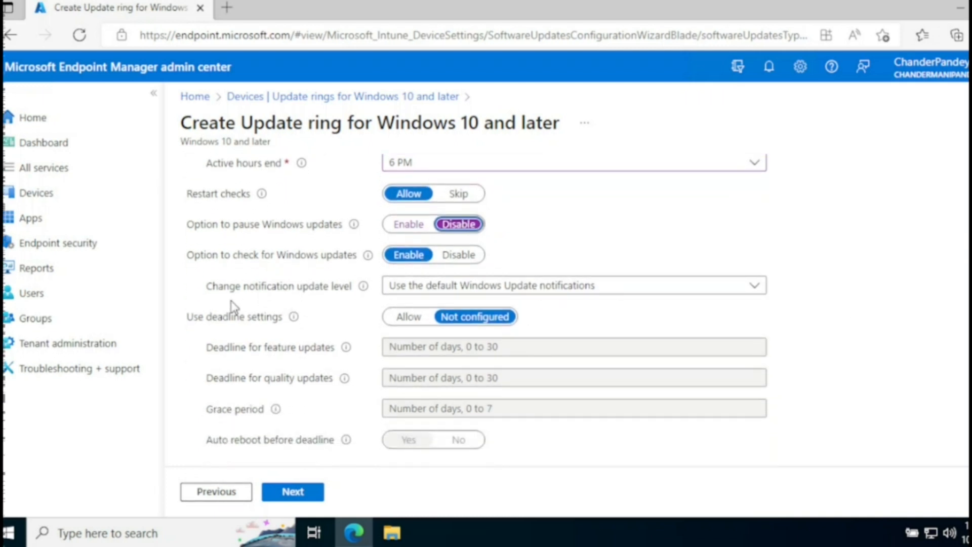
click(418, 291)
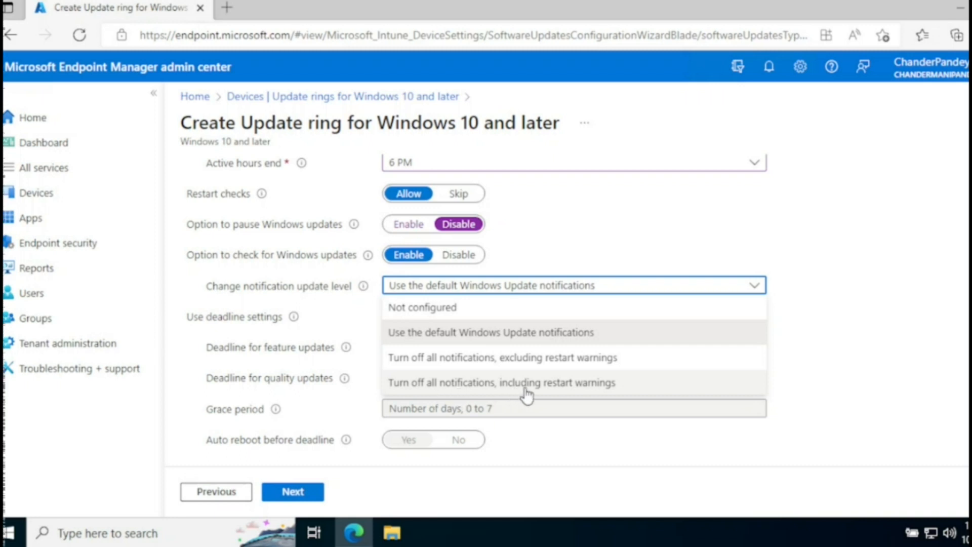
click(507, 334)
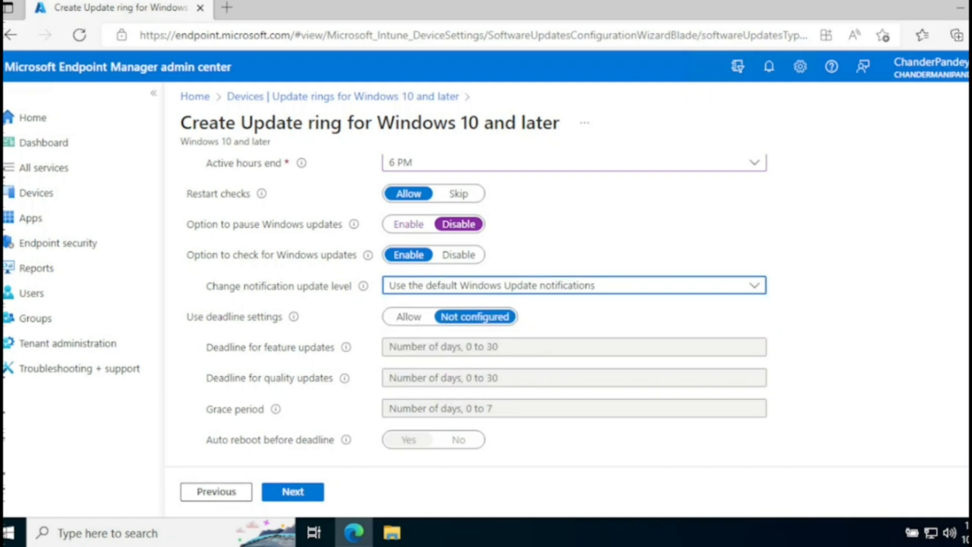
Allow deadline settings with 4 days for feature updates, 4 days for quality updates and a 2-day grace period, and continue to the assignments.
scroll(962, 349, down, 1)
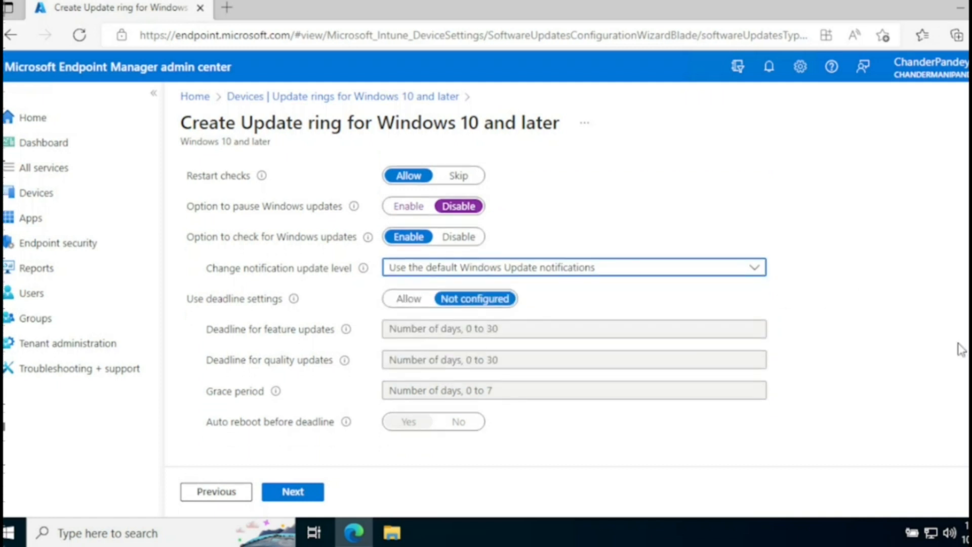
click(412, 300)
click(422, 329)
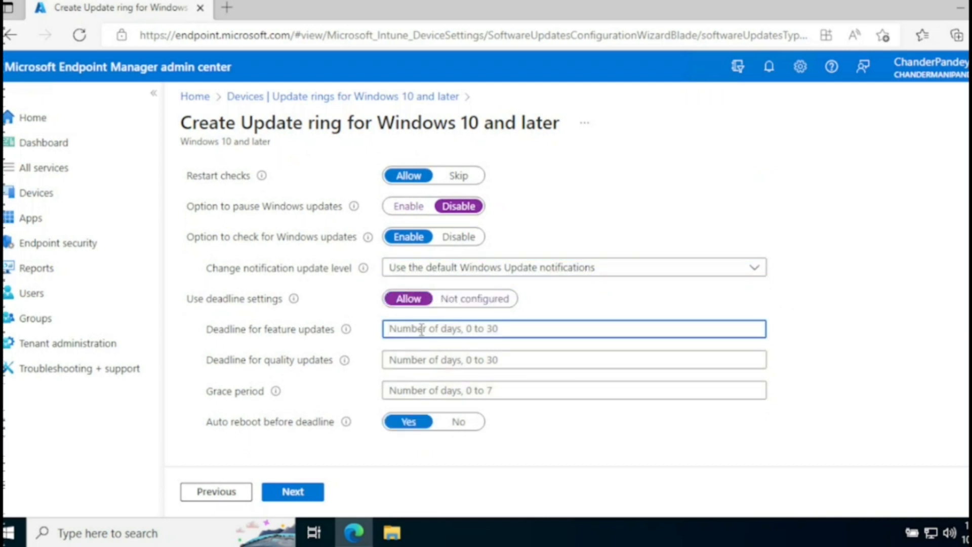
text(4)
click(418, 357)
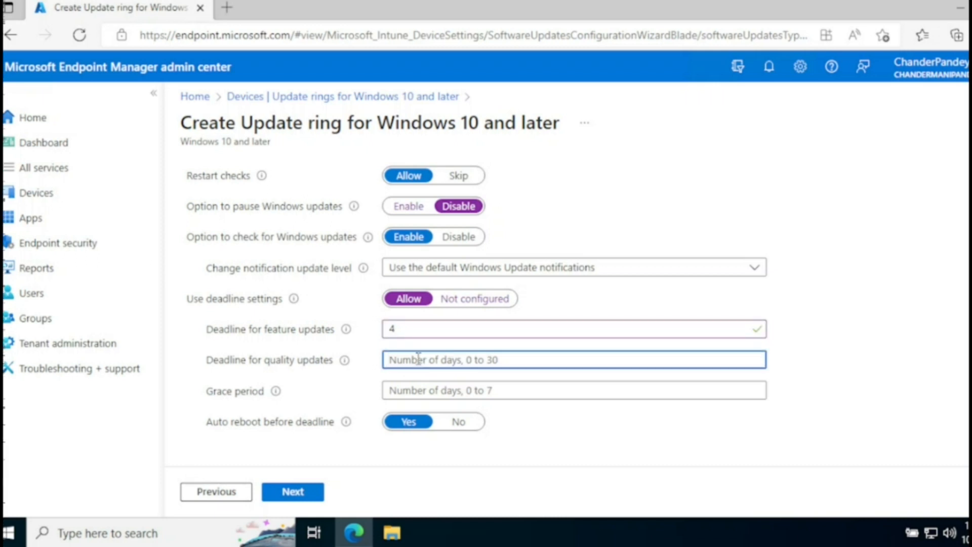
text(4)
click(411, 389)
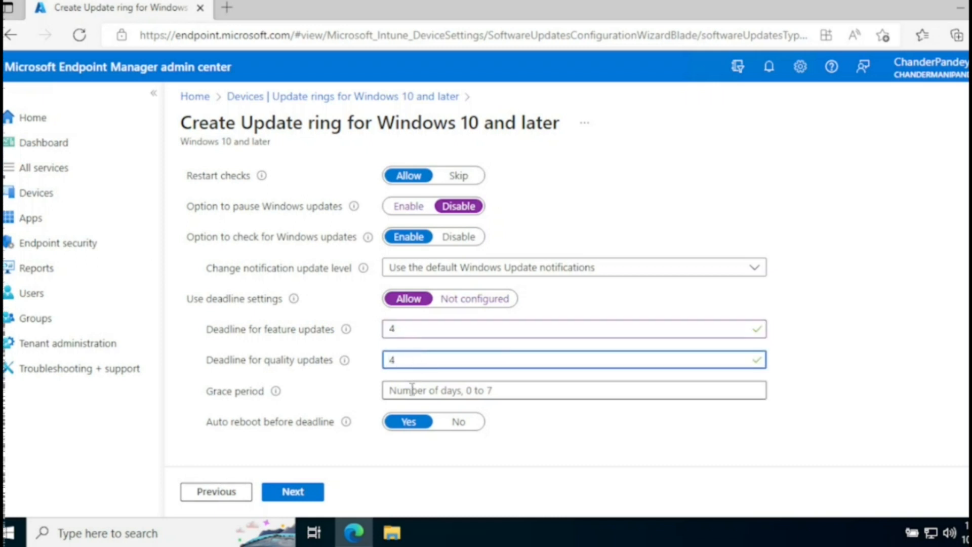
text(2)
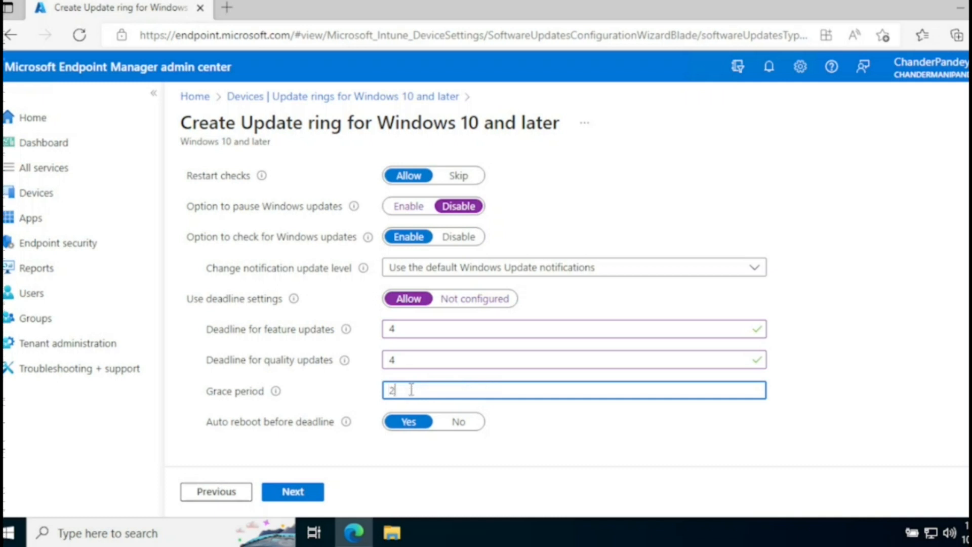
click(310, 493)
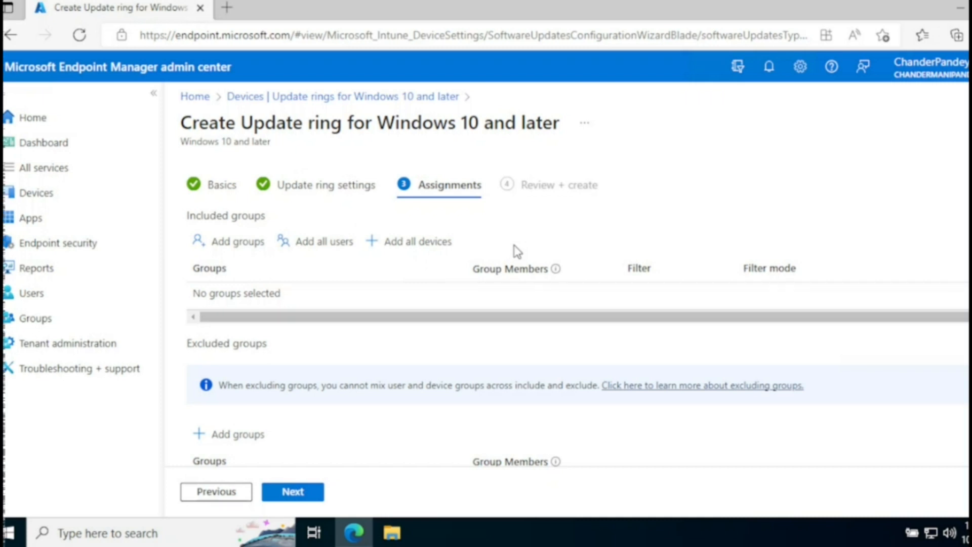
Assign the update ring to all devices and continue to the review.
click(428, 247)
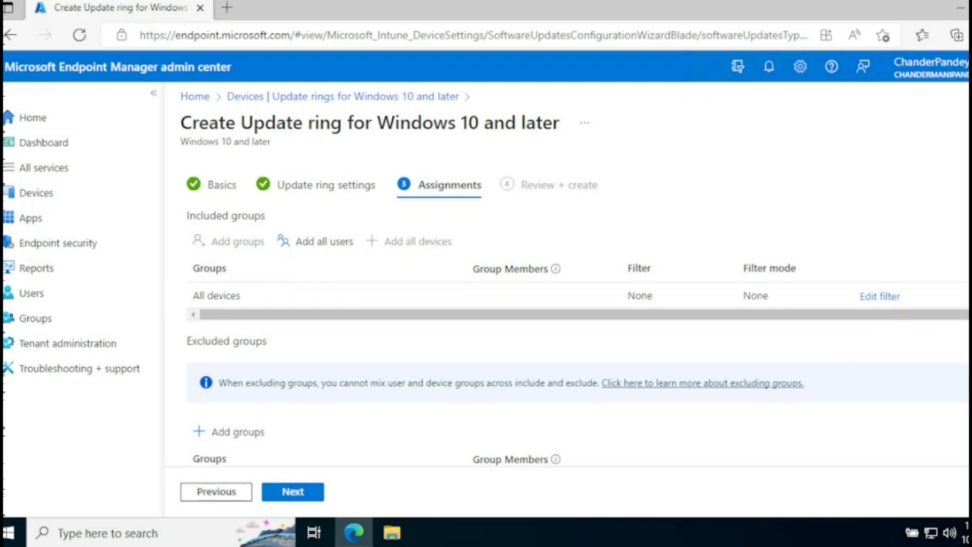
scroll(863, 338, down, 1)
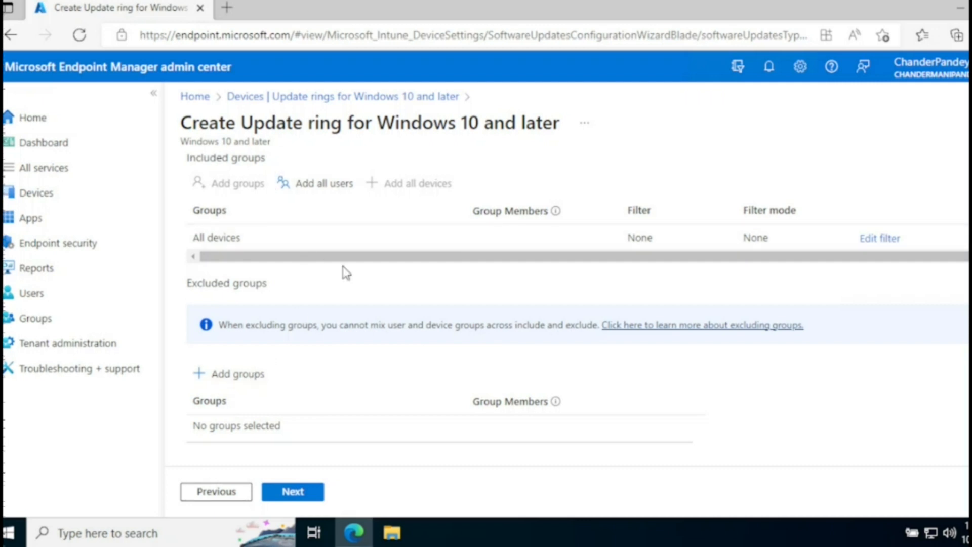
click(299, 491)
Review the ring's settings, including the servicing channel, and create the update ring, refreshing the list of rings.
scroll(389, 310, down, 6)
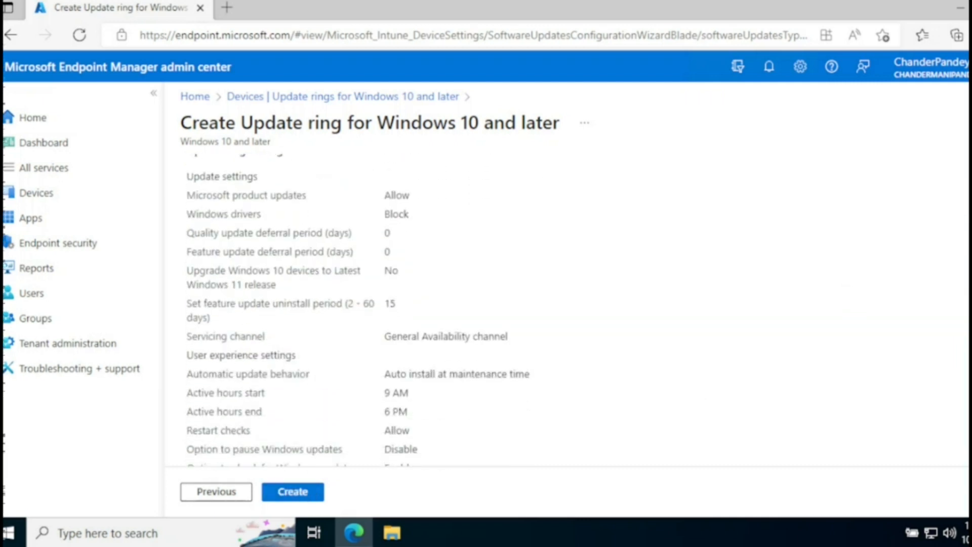
scroll(388, 310, down, 3)
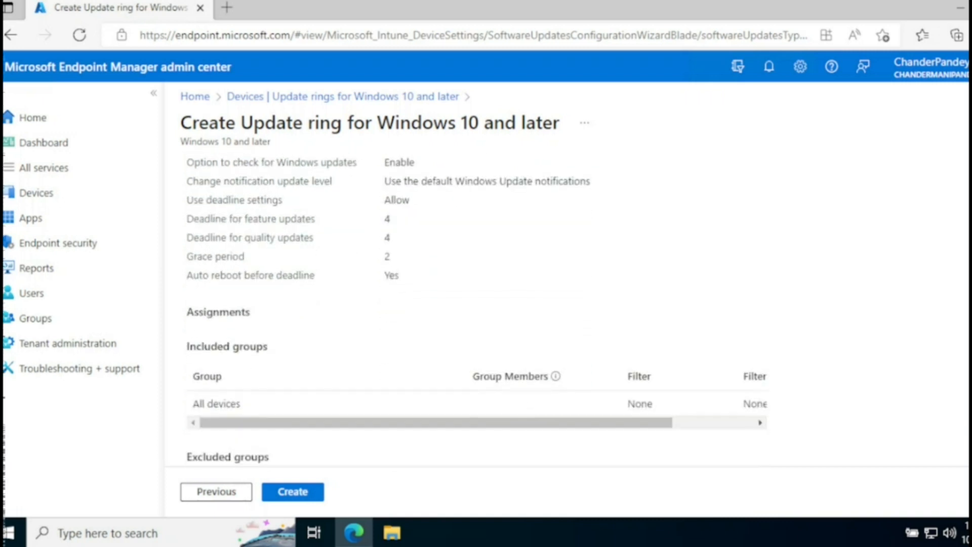
scroll(223, 359, up, 6)
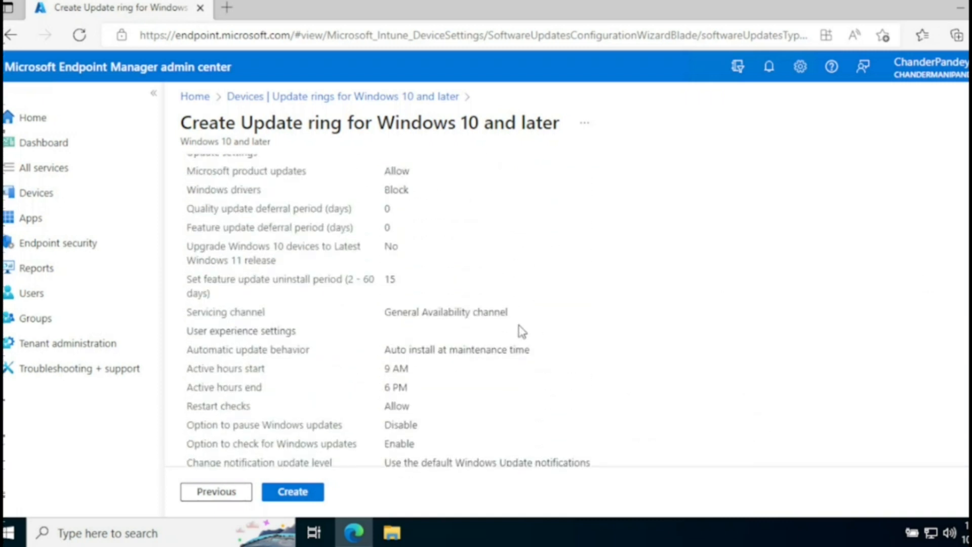
drag(186, 311, 272, 315)
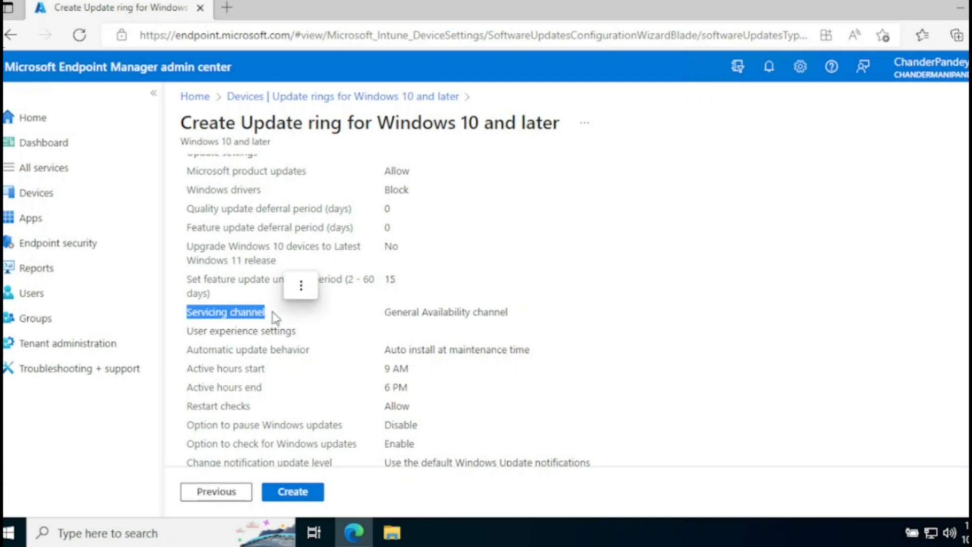
drag(384, 312, 508, 313)
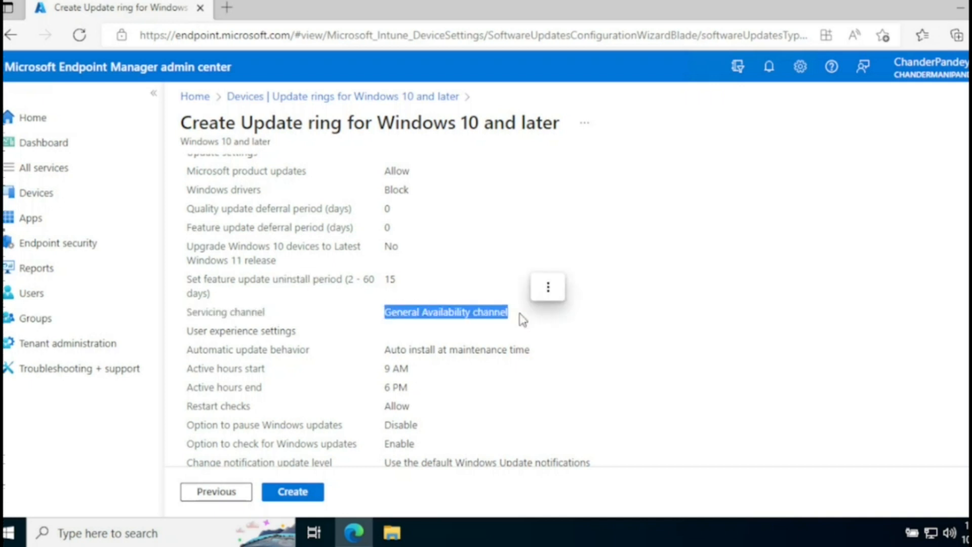
scroll(440, 400, down, 5)
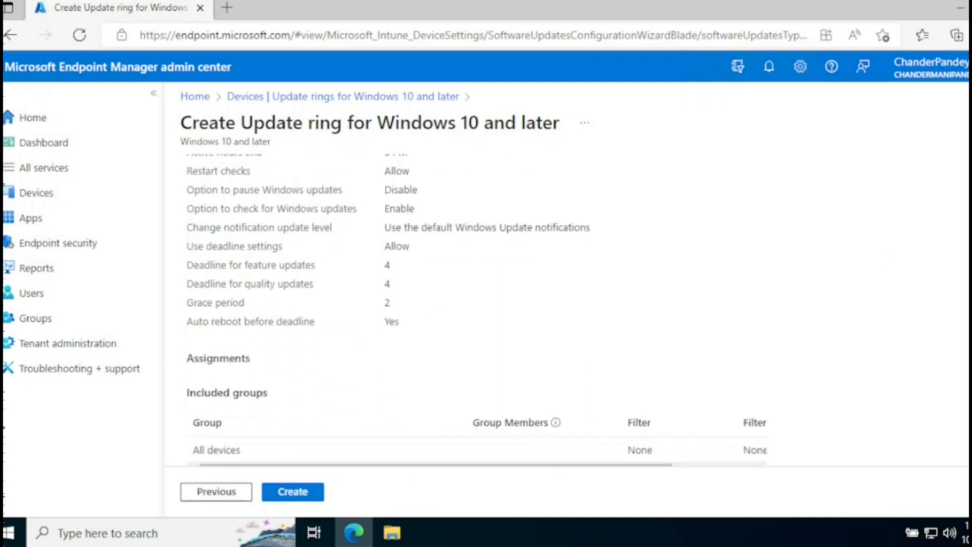
click(310, 494)
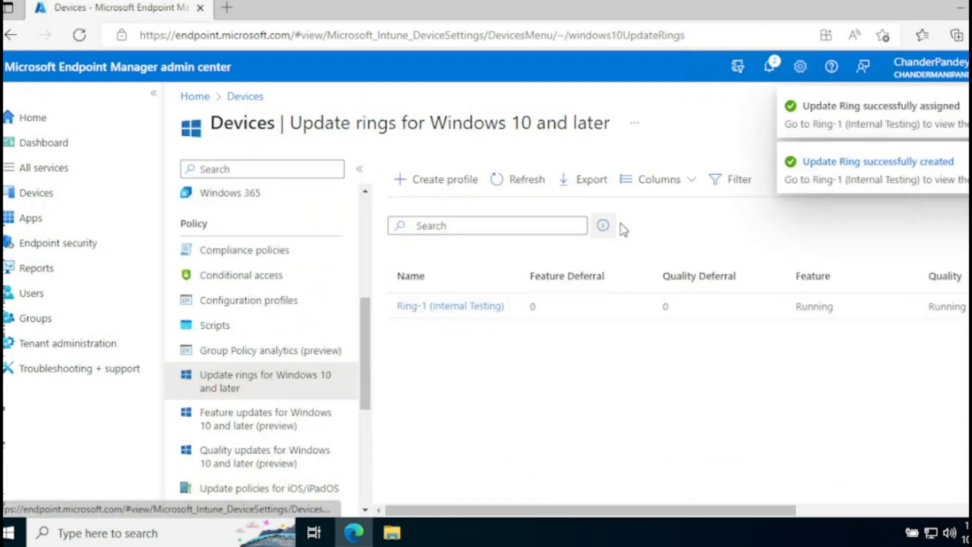
click(541, 185)
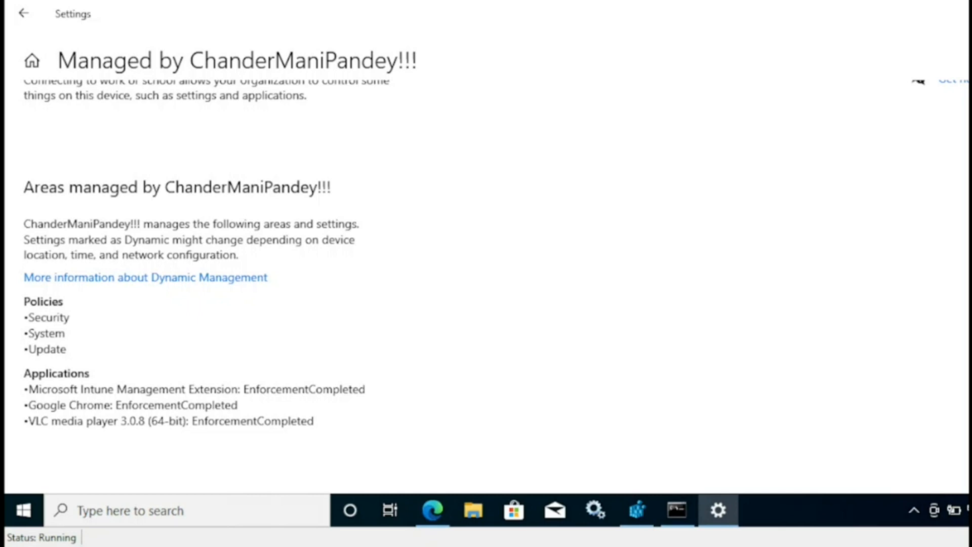
Switch to Registry Editor on the joined device and expand HKEY_LOCAL_MACHINE\SOFTWARE\Microsoft\PolicyManager.
click(636, 509)
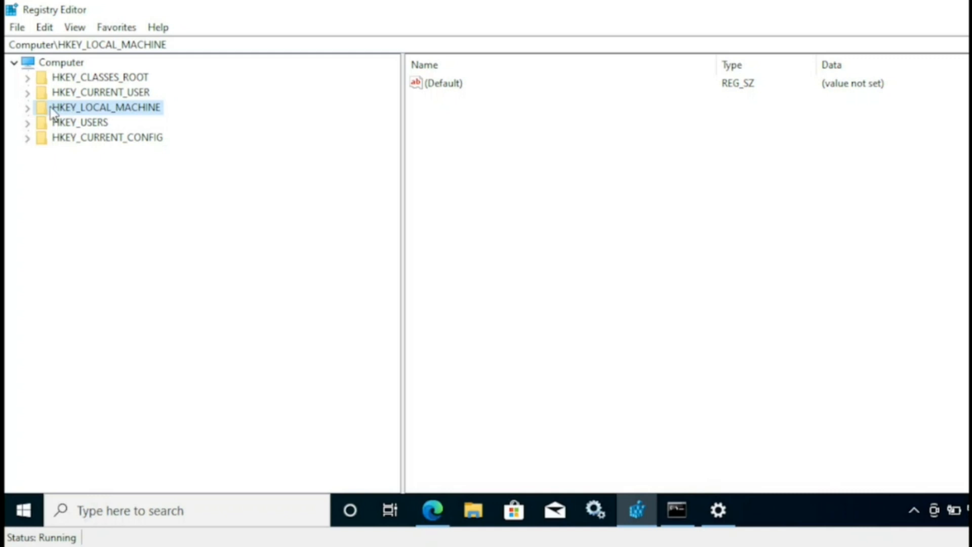
click(28, 108)
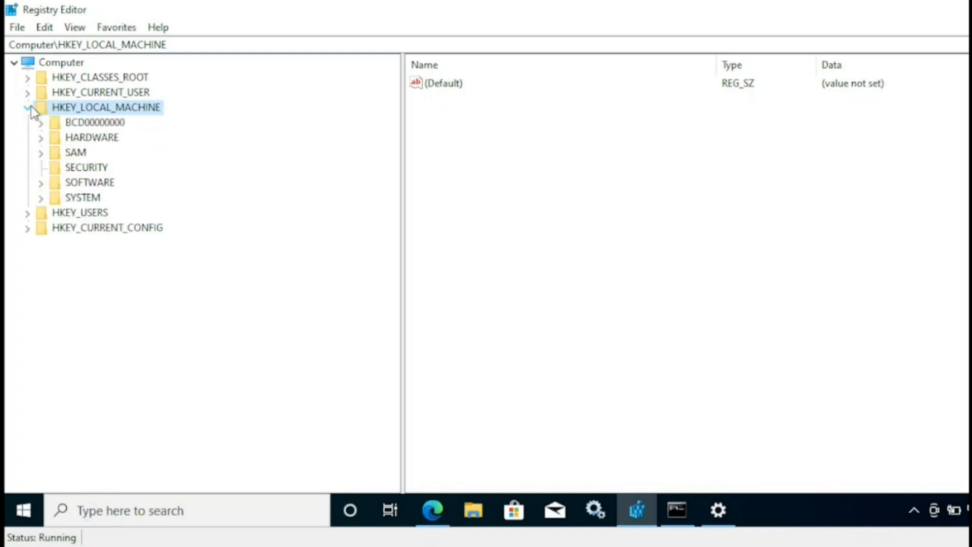
click(42, 183)
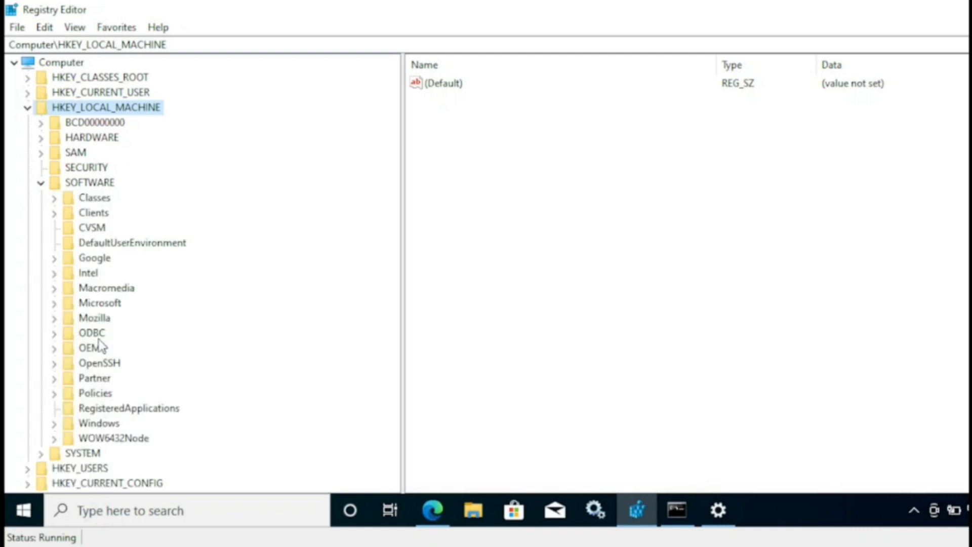
double_click(104, 303)
click(124, 287)
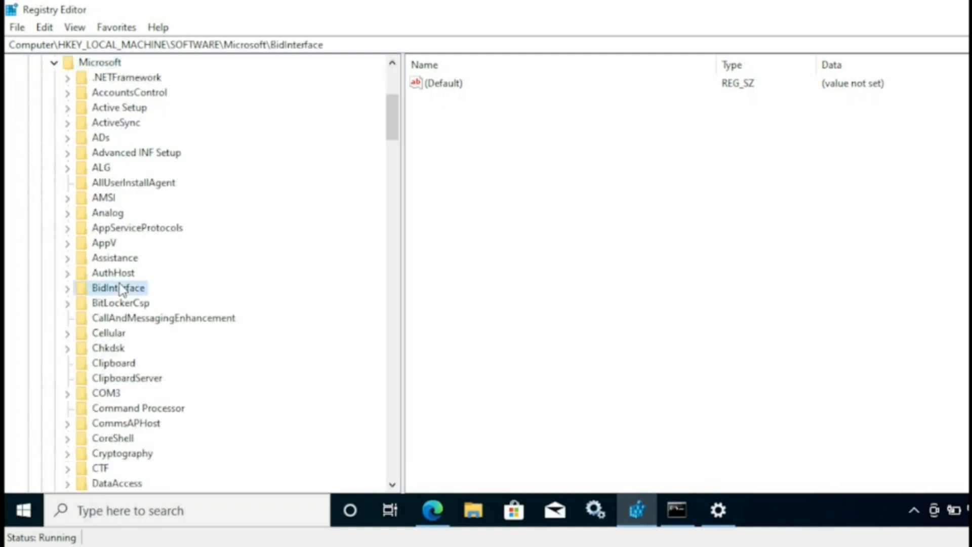
key(p)
double_click(146, 142)
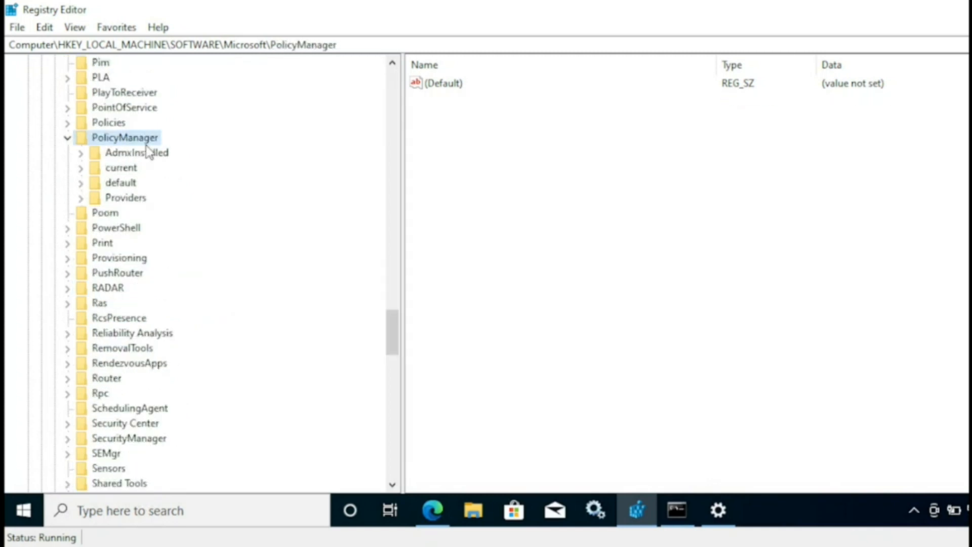
Open the current\device\Update key under PolicyManager to list the update policy values.
double_click(128, 169)
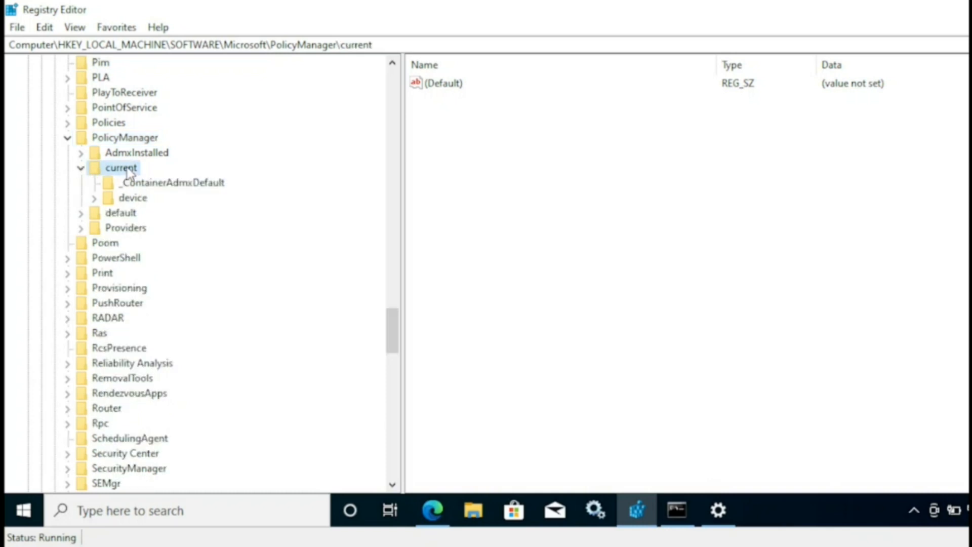
double_click(132, 199)
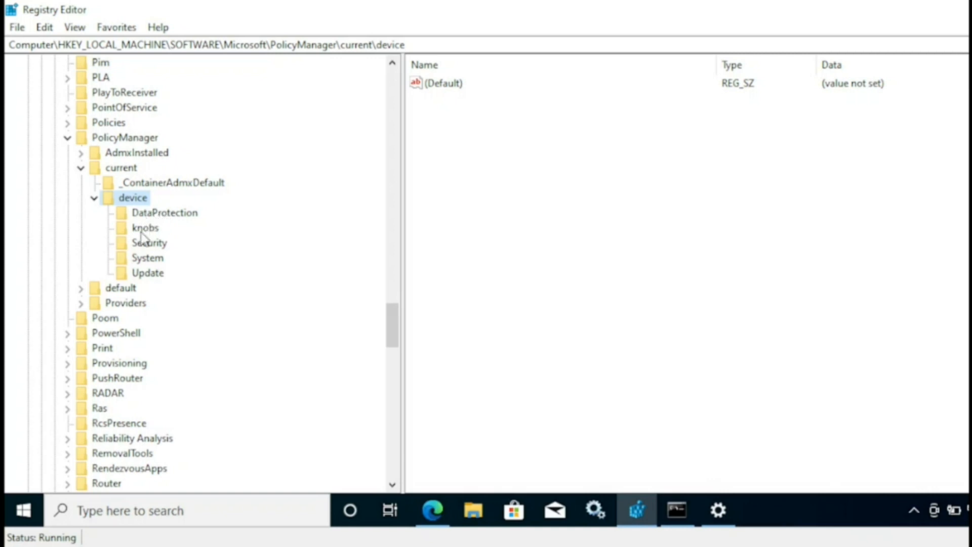
click(153, 274)
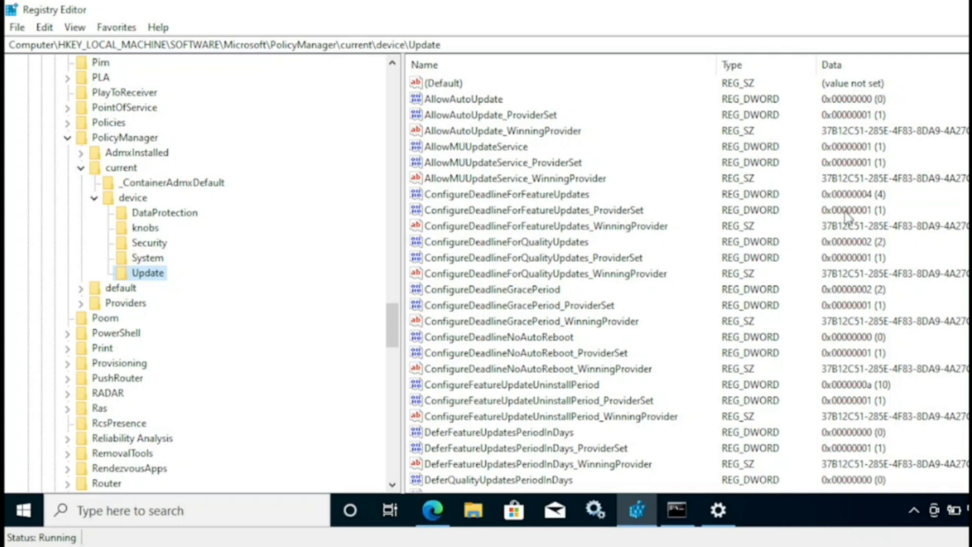
Examine the deadline values for feature updates, quality updates and grace period, along with the remaining update policy entries.
click(876, 203)
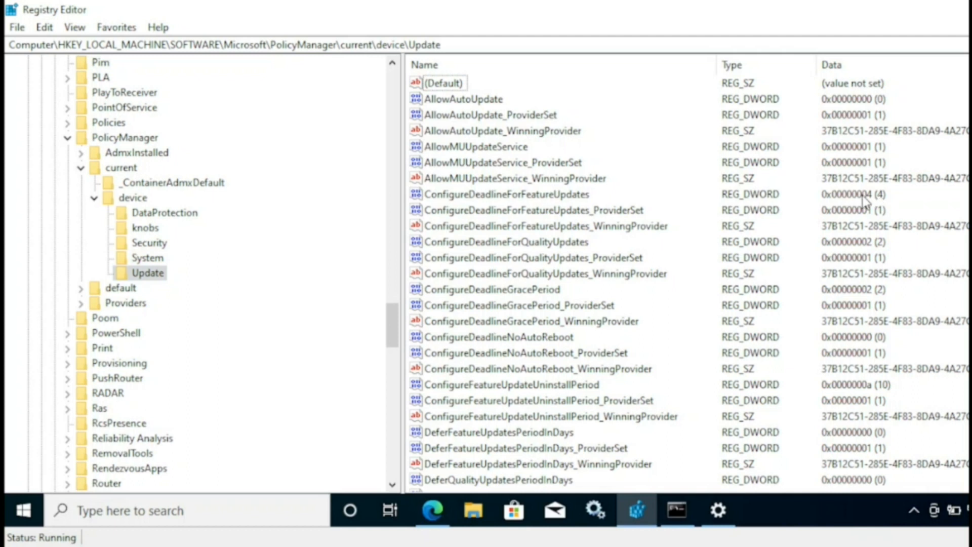
click(519, 198)
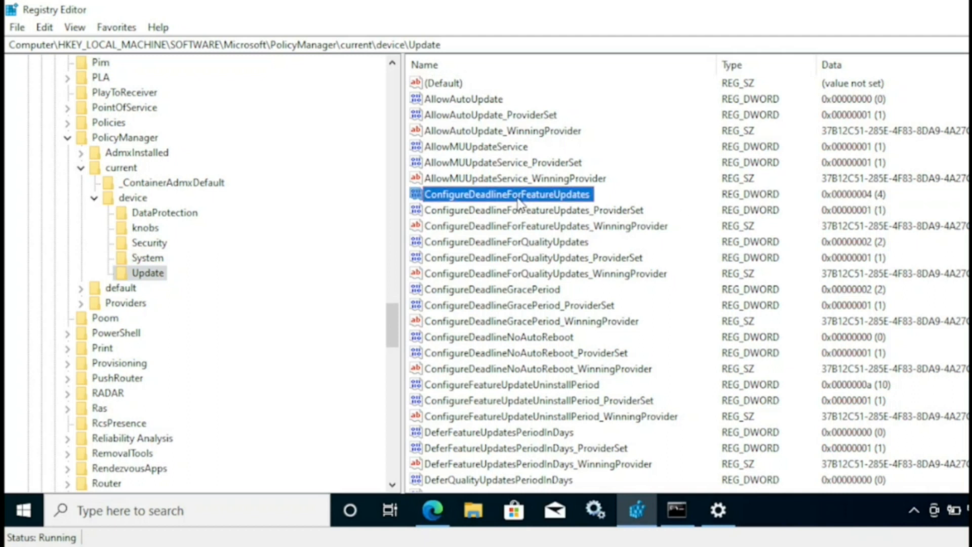
click(516, 243)
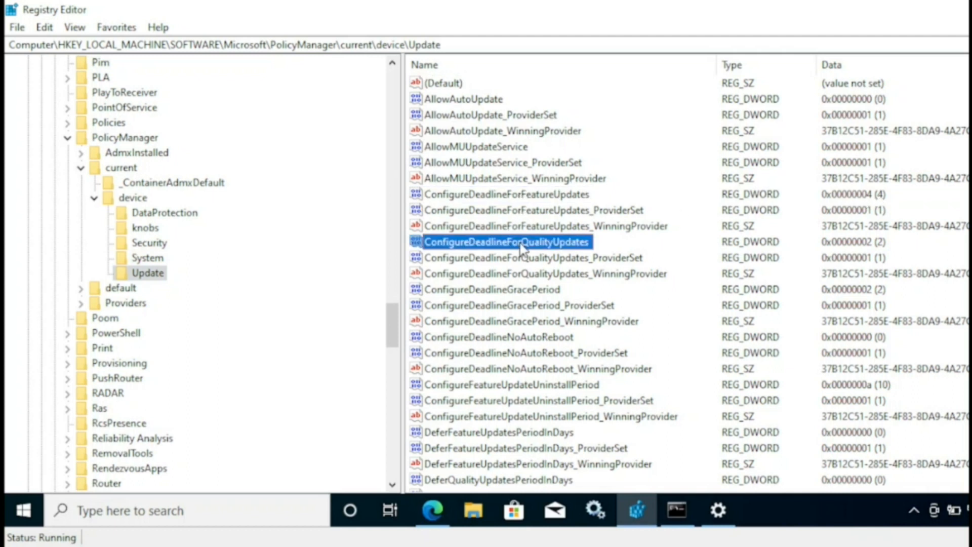
click(879, 247)
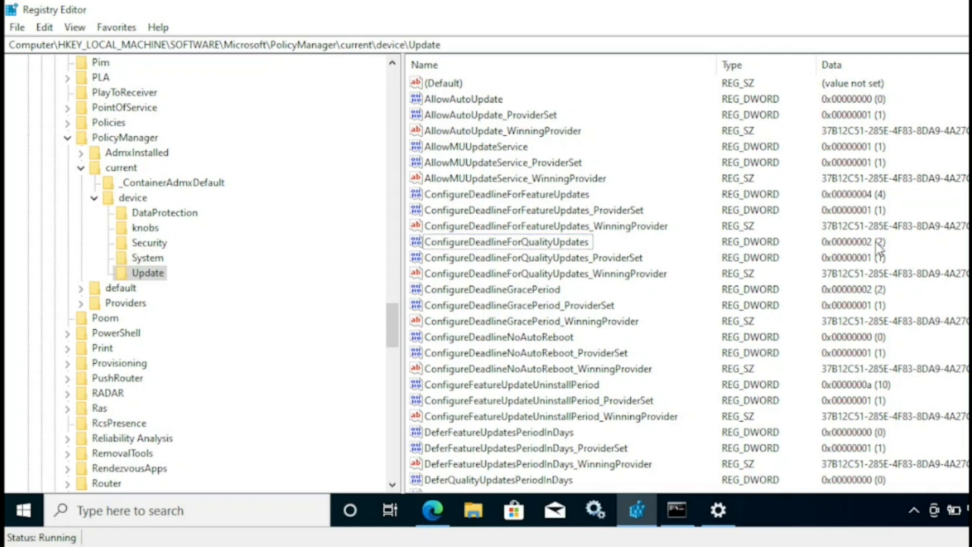
click(520, 290)
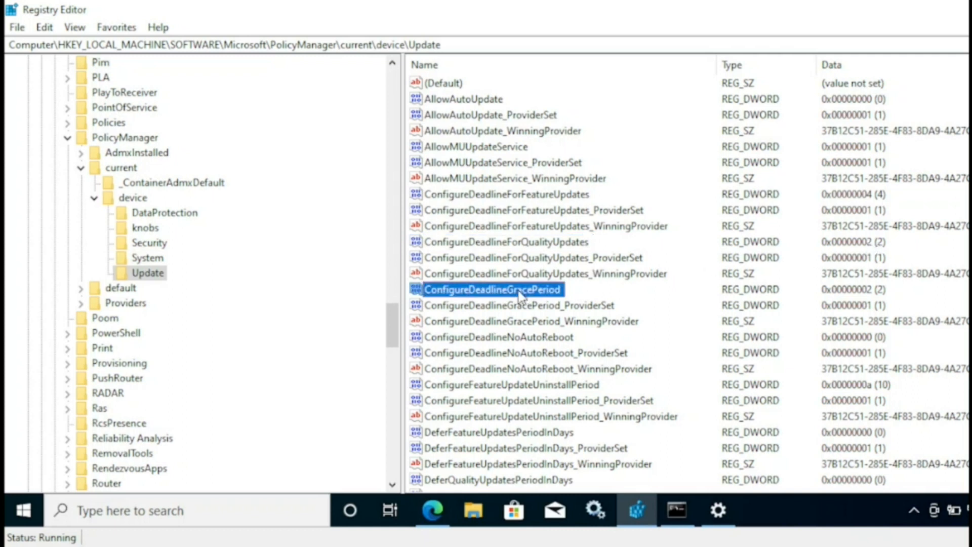
click(871, 294)
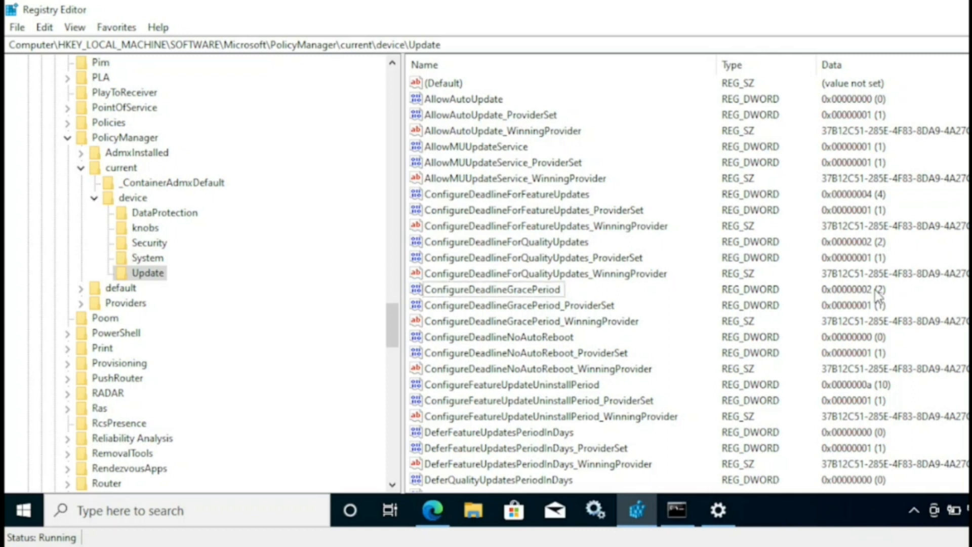
scroll(689, 282, down, 3)
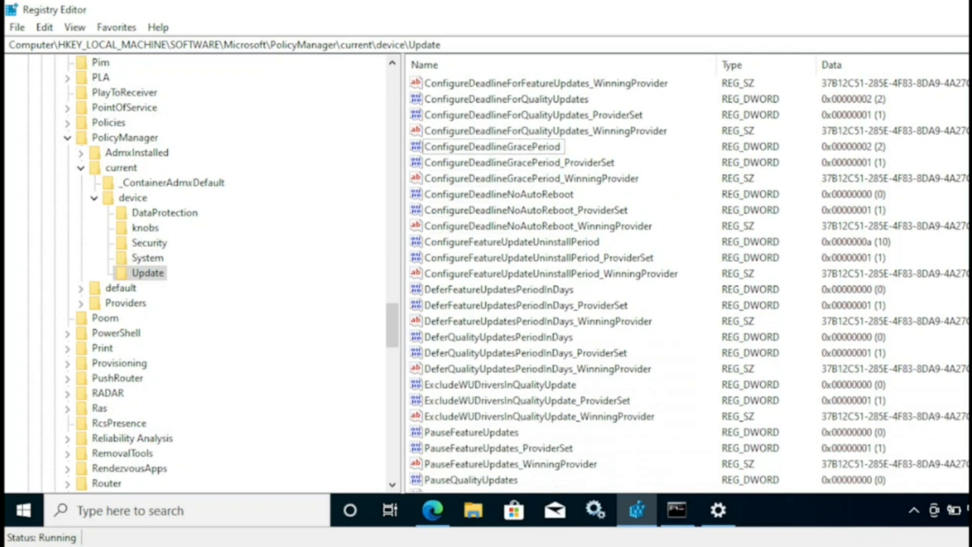
scroll(534, 332, down, 1)
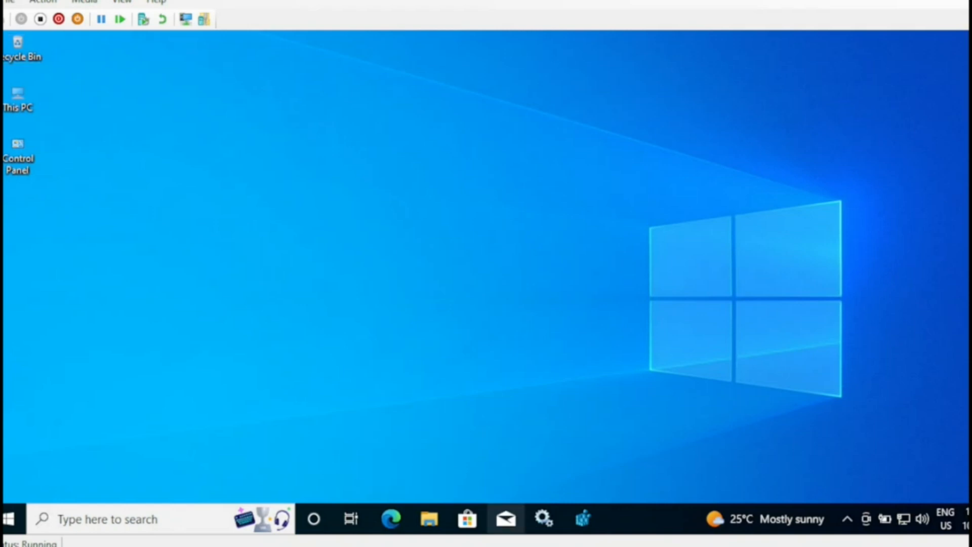
Open the Services console on the device by running services.msc.
right_click(6, 514)
click(32, 447)
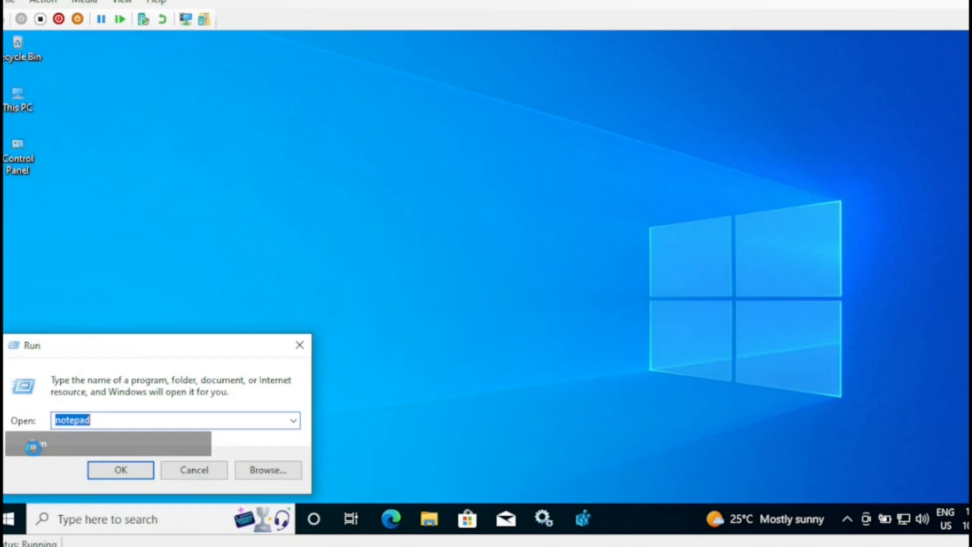
text(ser)
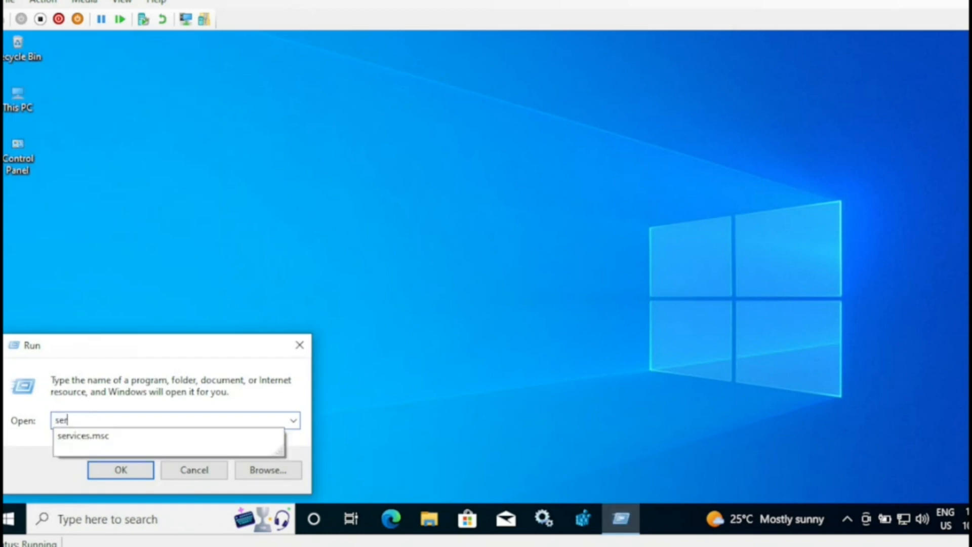
click(117, 469)
click(117, 469)
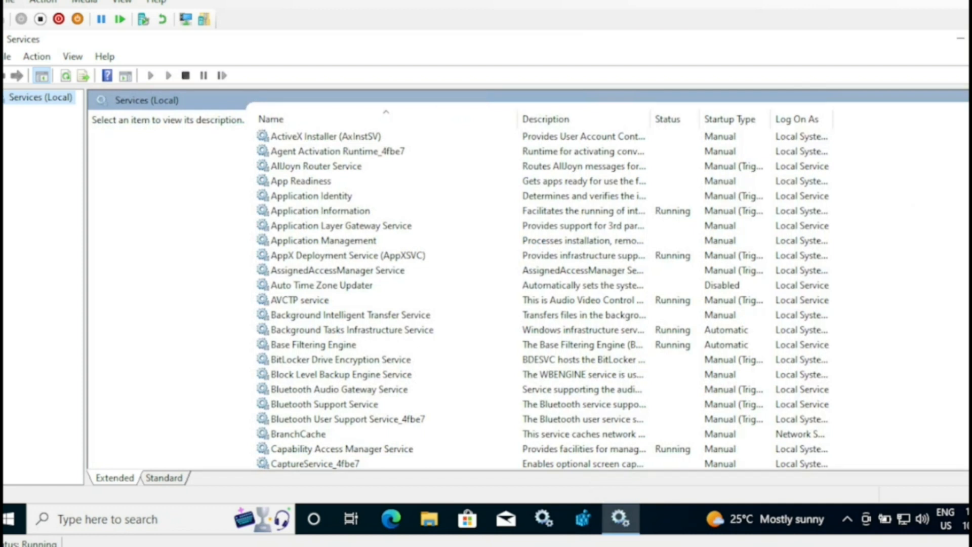
Find the Windows Update service, widen the Description column and check the service's description and status.
scroll(653, 362, down, 20)
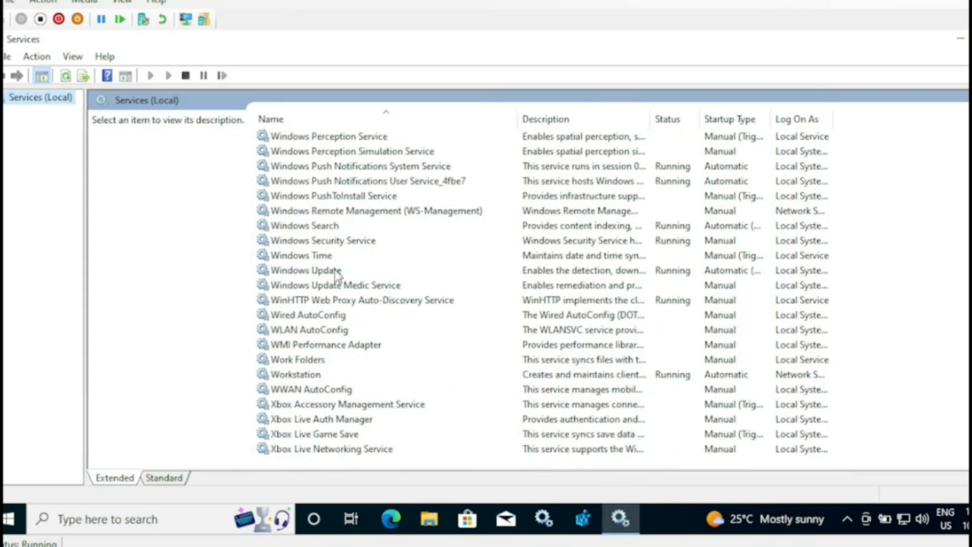
click(335, 272)
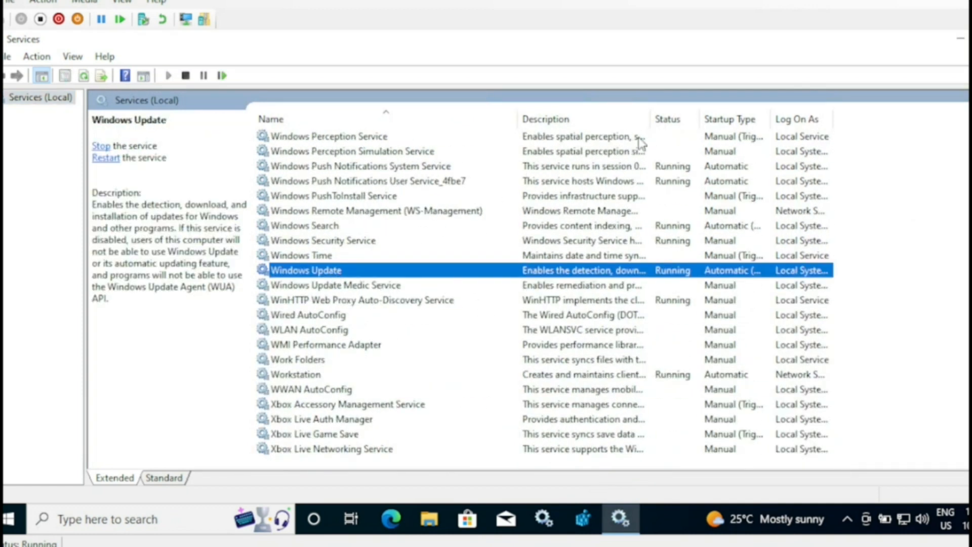
drag(653, 119, 692, 119)
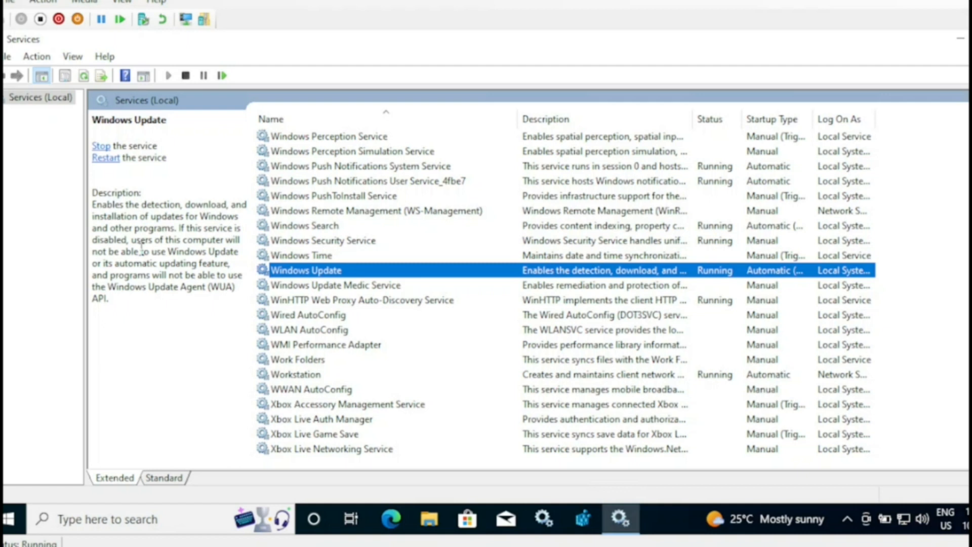
click(323, 286)
click(322, 275)
Find the Update Orchestrator Service, widen the Description column, narrow the Name column and read the service's description.
key(u)
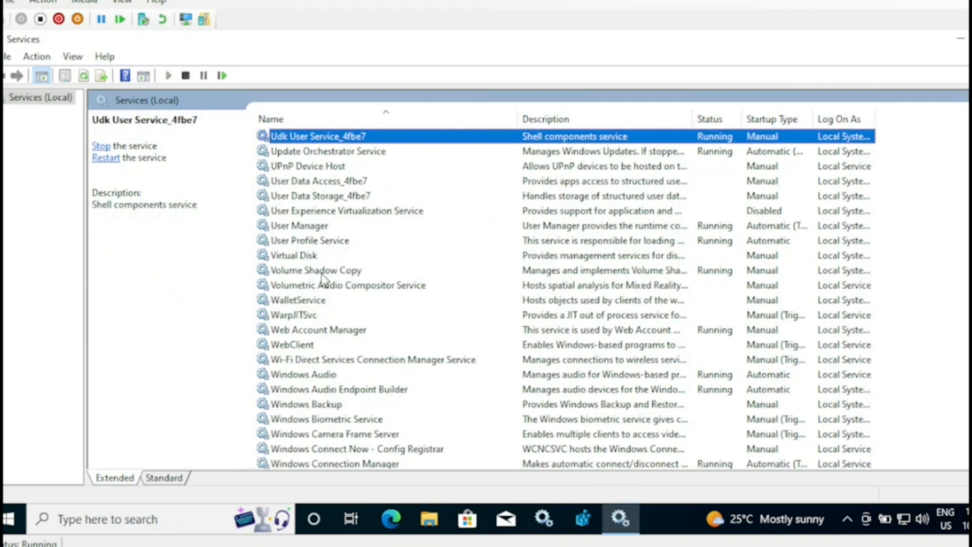
click(356, 154)
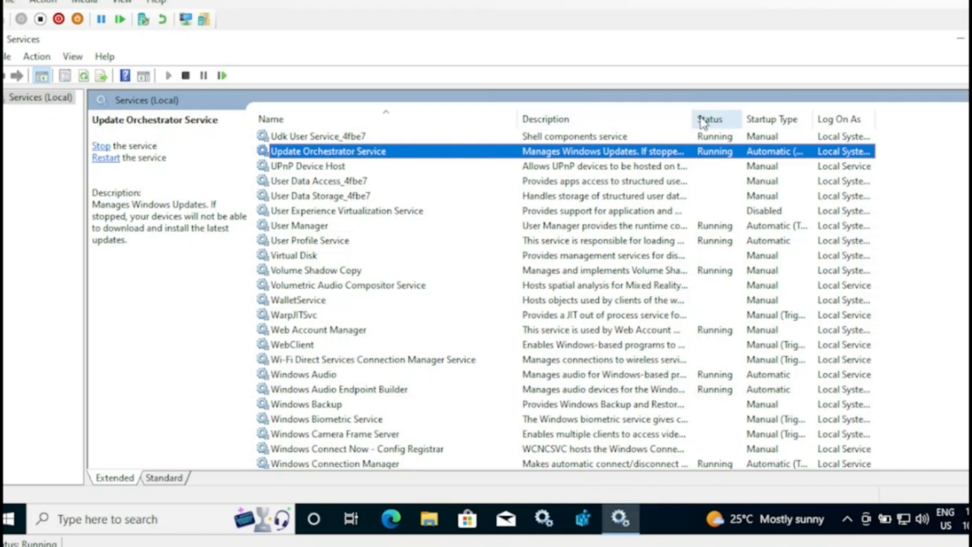
drag(692, 117, 733, 117)
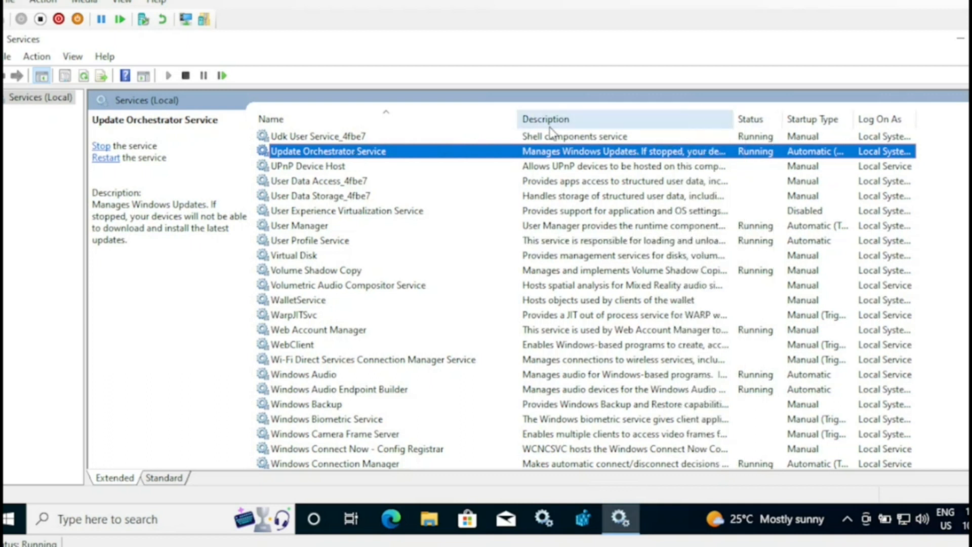
drag(517, 120, 441, 121)
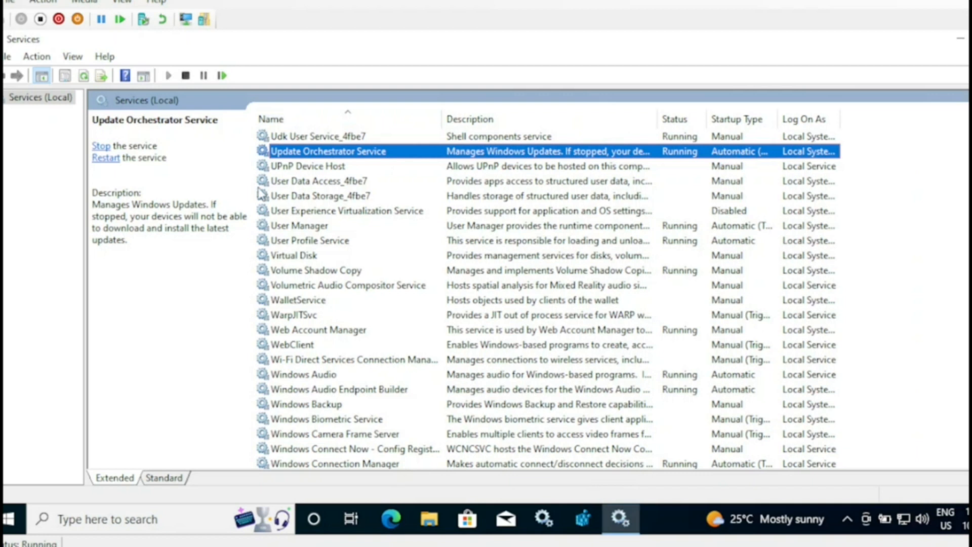
click(96, 208)
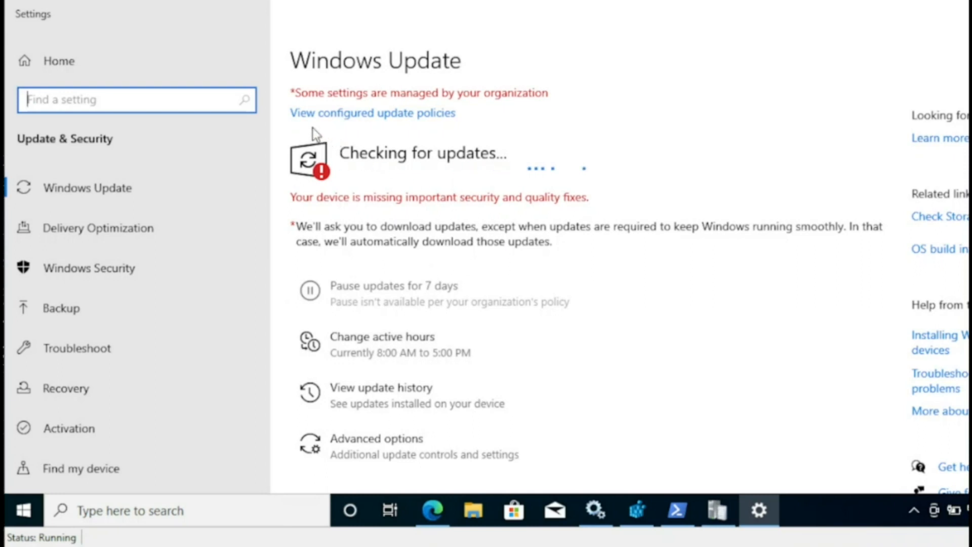
View the configured update policies in the Windows Update settings and read through the policies set on the device.
click(394, 115)
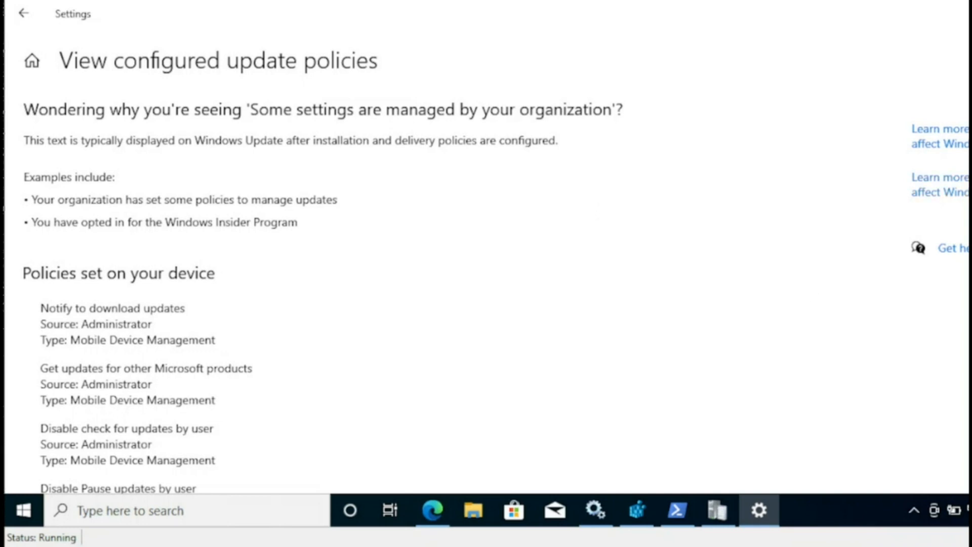
scroll(486, 285, down, 2)
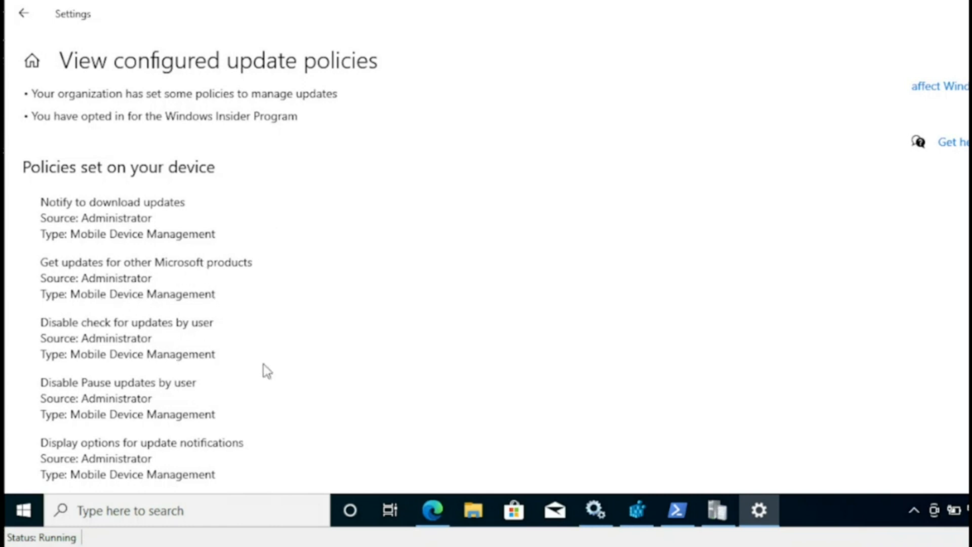
scroll(187, 218, down, 5)
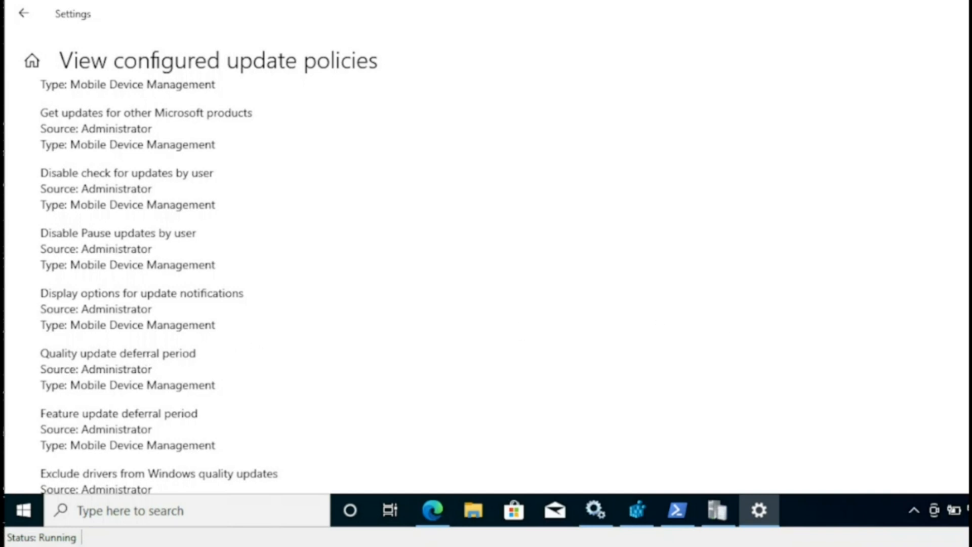
scroll(223, 283, down, 7)
scroll(222, 283, down, 2)
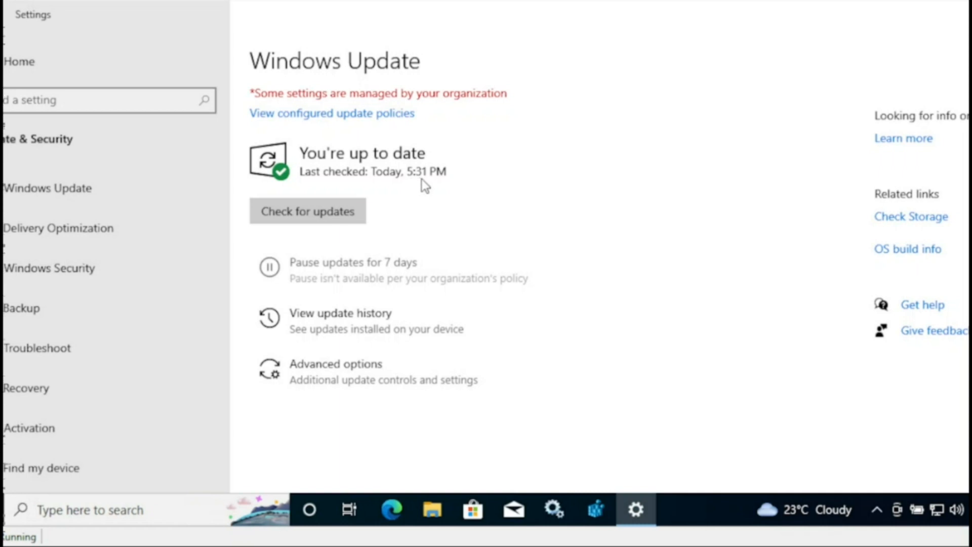
View the update history and check the quality, definition and other updates installed on the device.
click(333, 330)
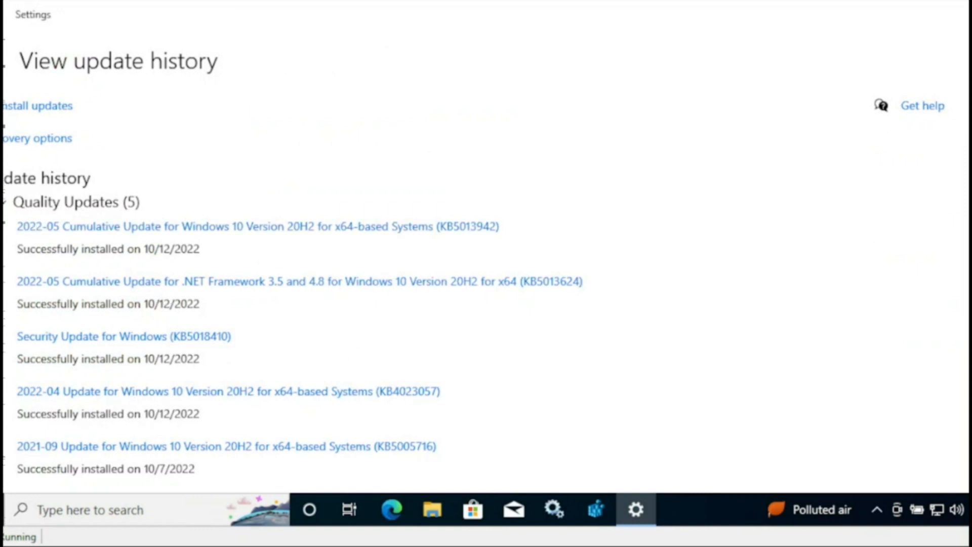
click(5, 208)
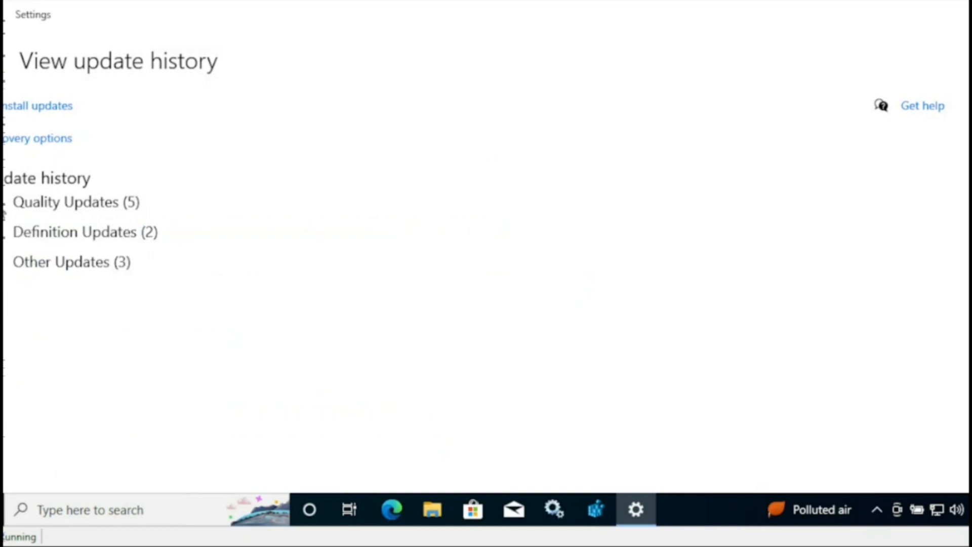
click(4, 231)
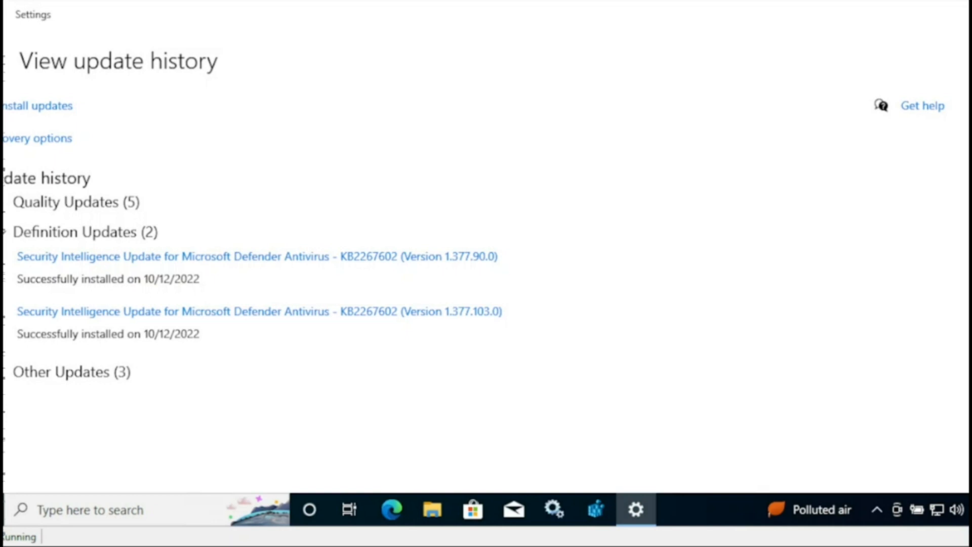
click(4, 231)
click(3, 269)
click(3, 270)
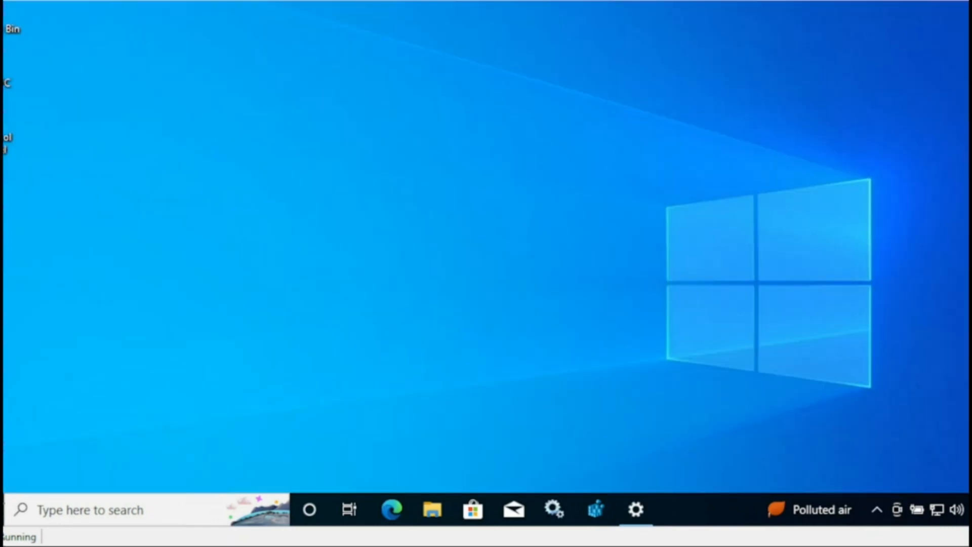
Open Programs and Features in Control Panel and display the installed updates.
double_click(4, 151)
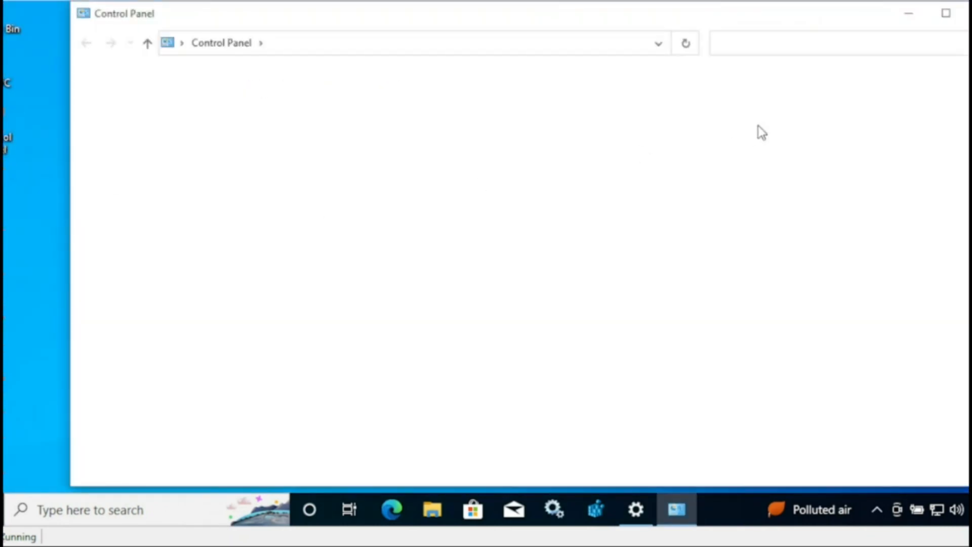
click(367, 253)
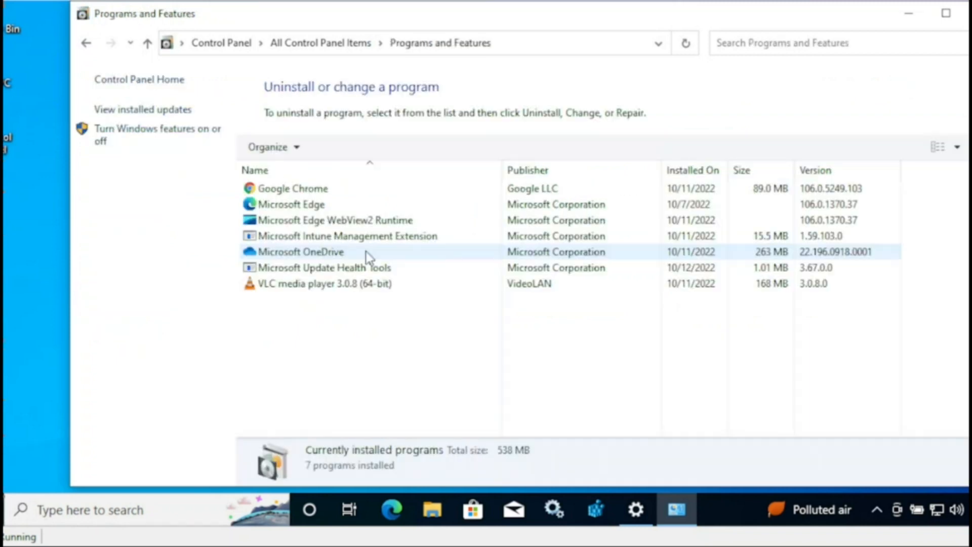
click(178, 112)
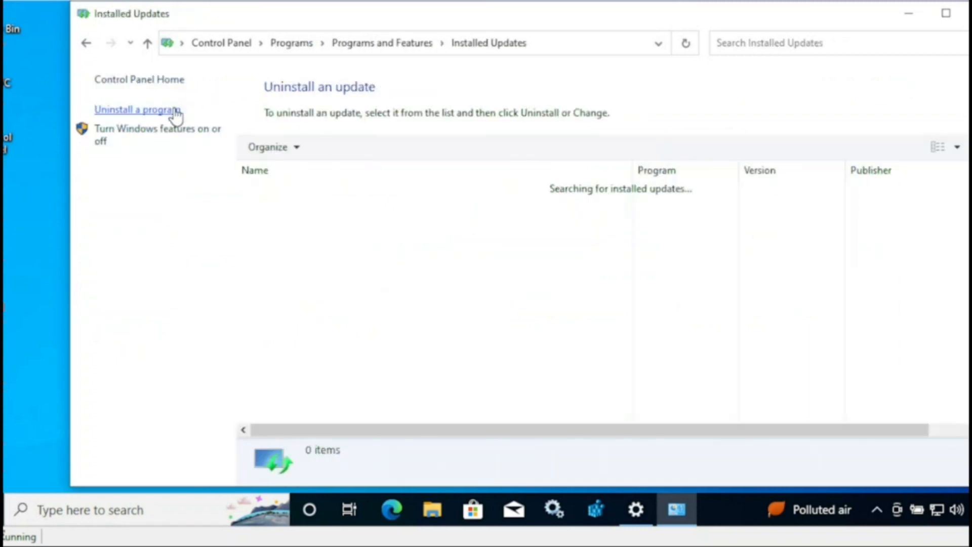